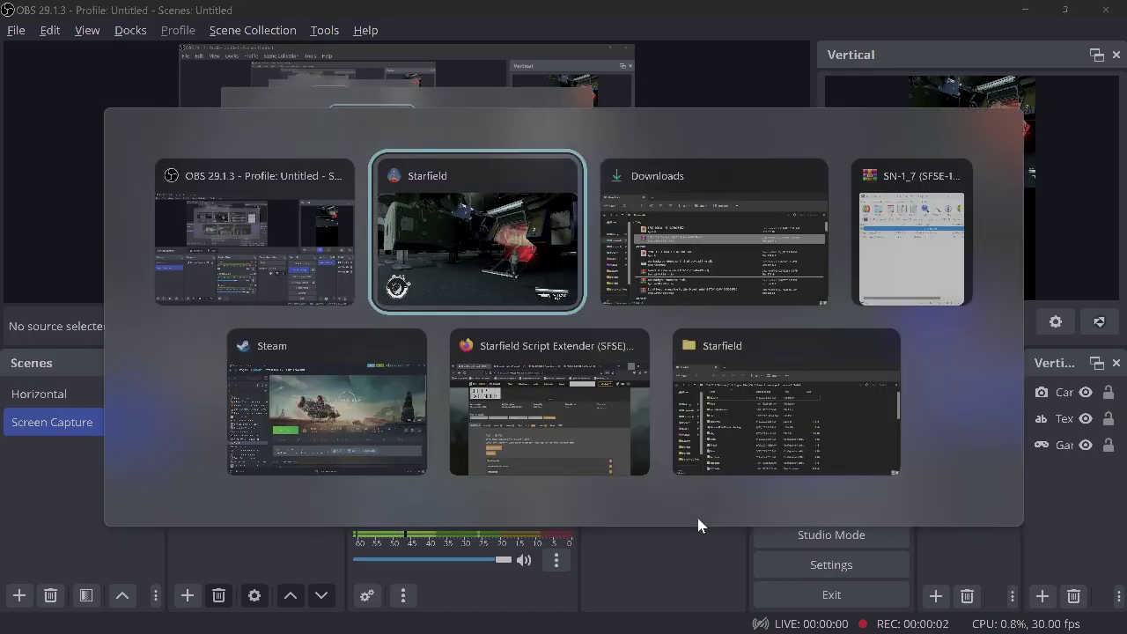
Switch to the running Starfield game and open its Display settings.
key("Tab")
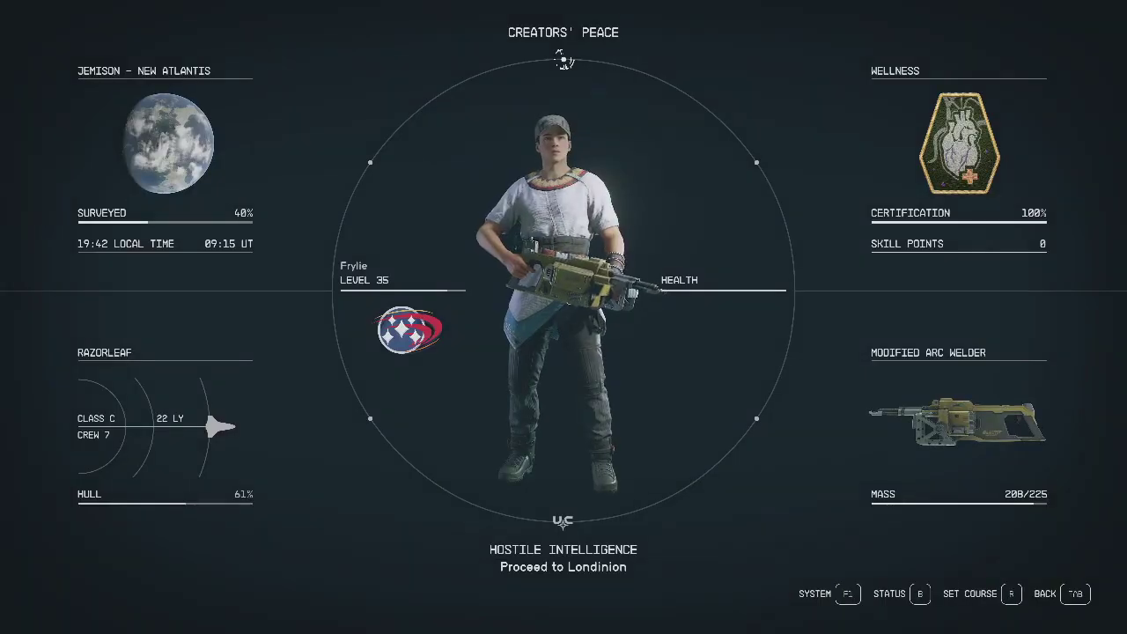
key("Escape")
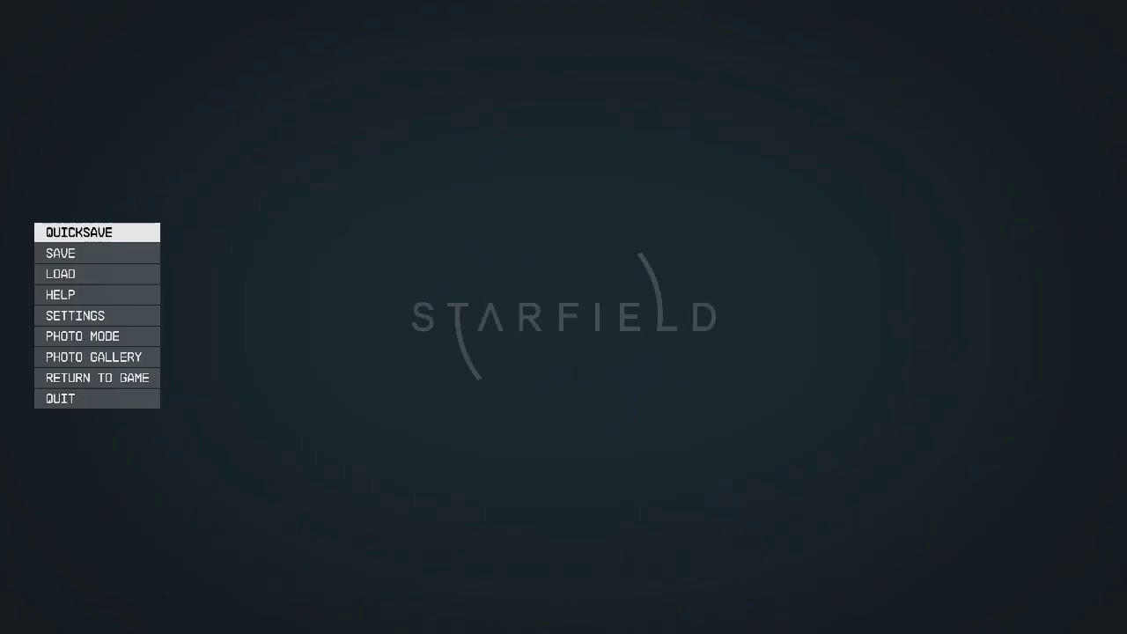
key("Down")
key("Down")
key("Down")
key("Down")
key("Return")
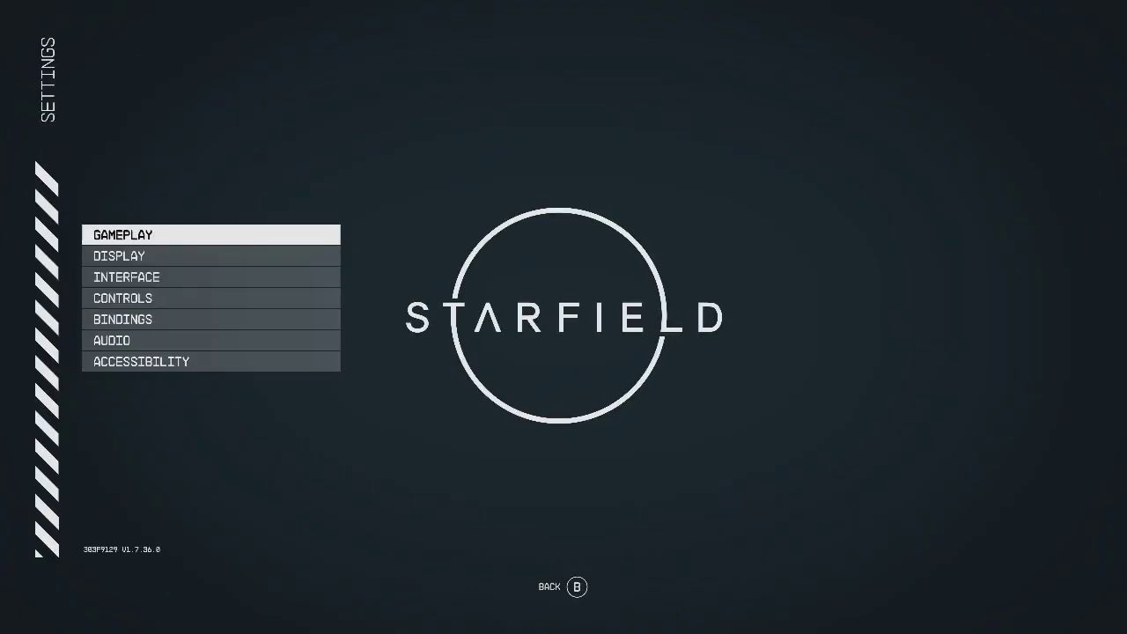
key("Down")
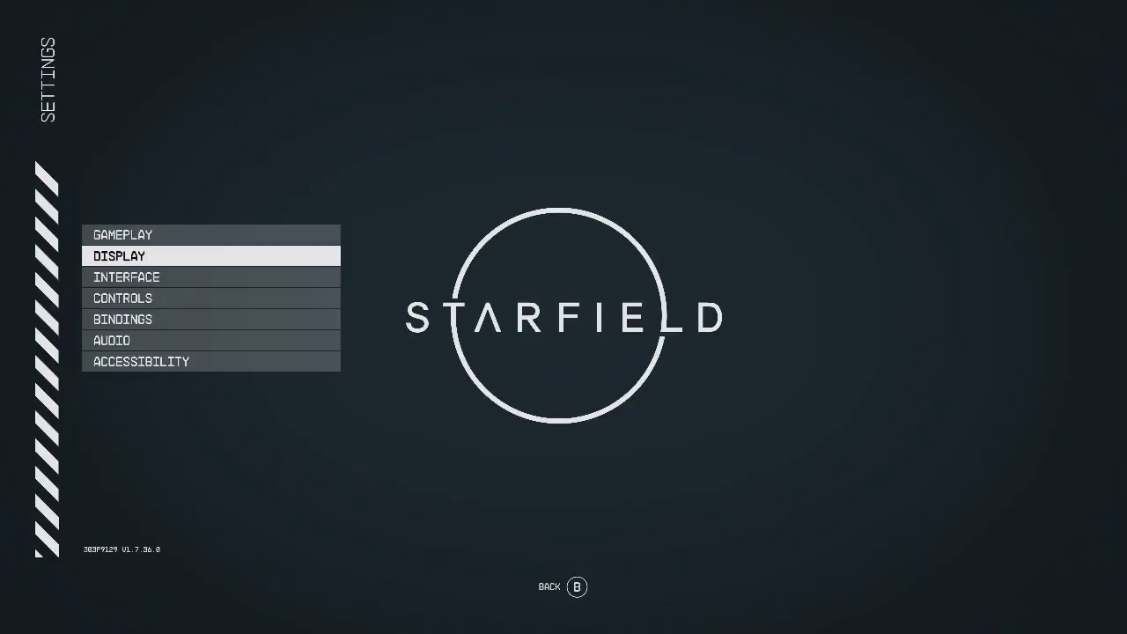
key("Return")
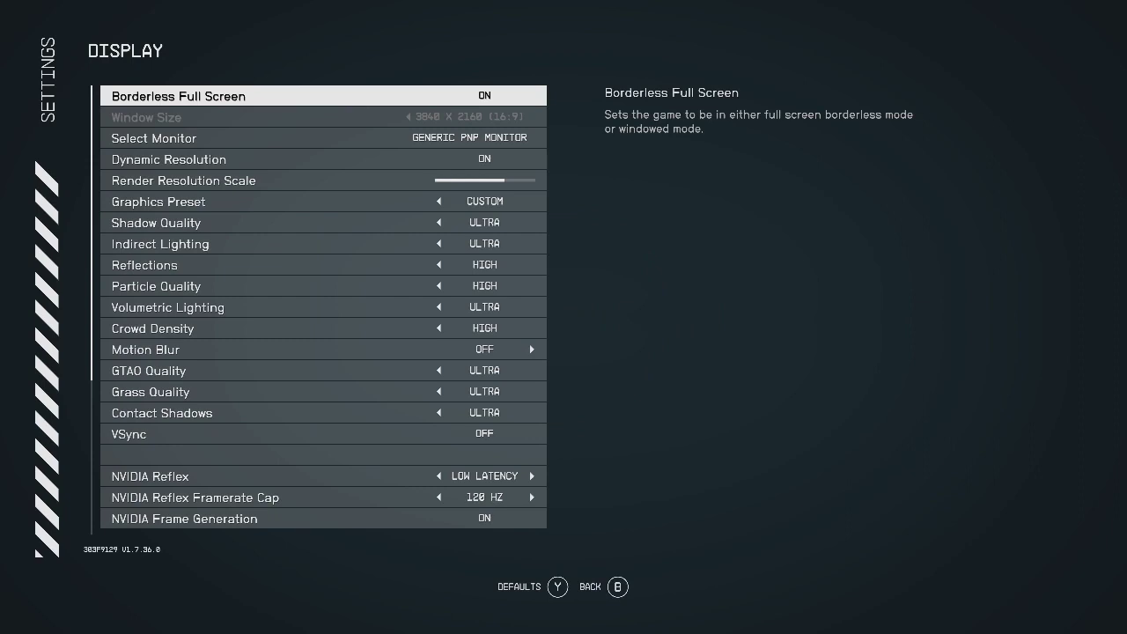
Go through the Display options, examining the NVIDIA Reflex, Frame Generation, Upscaling and DLSS settings.
key("Down")
key("Down")
key("Down")
key("Down")
key("Down")
key("Down")
key("Down")
key("Down")
key("Down")
key("Down")
key("Down")
key("Down")
key("Down")
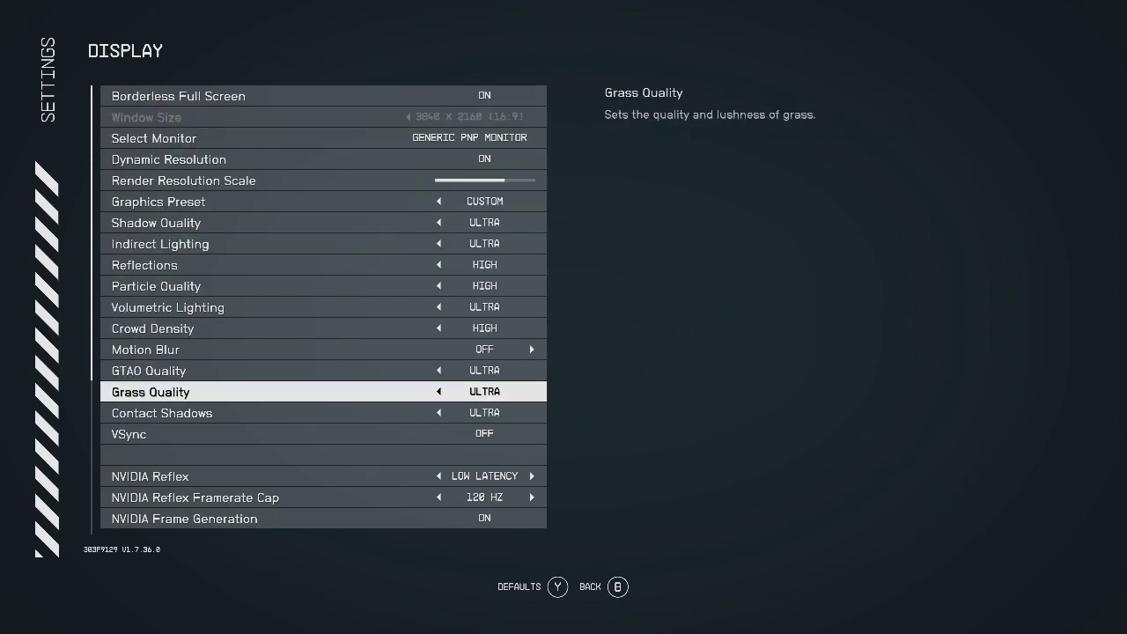
key("Down")
key("Down")
key("Down")
key("Down")
key("Down")
key("Down")
key("Down")
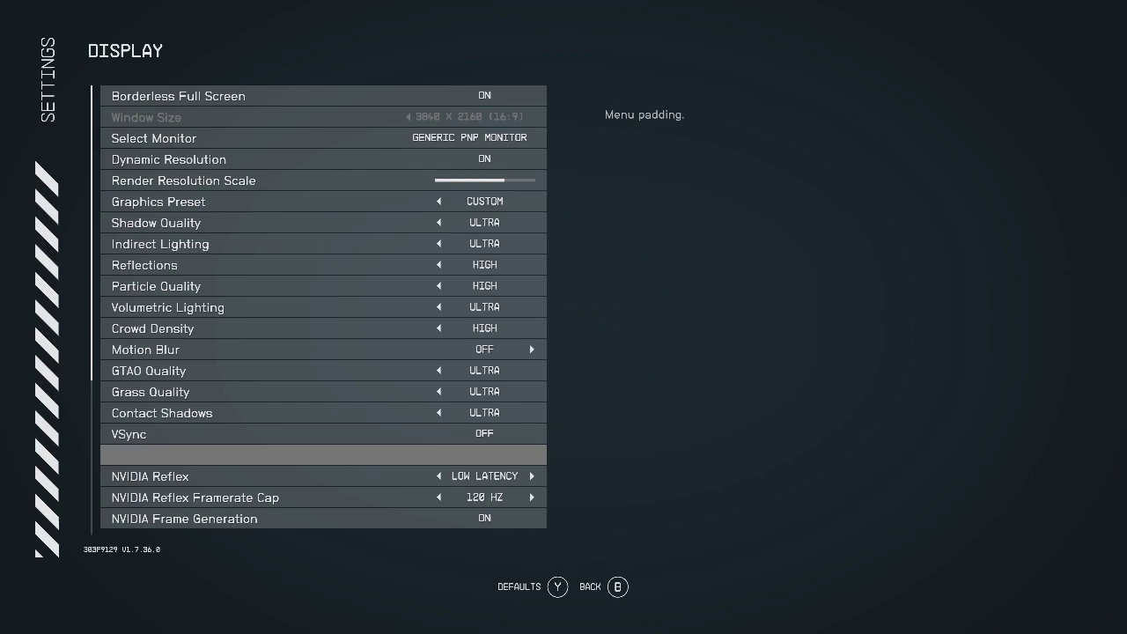
key("Down")
key("Down")
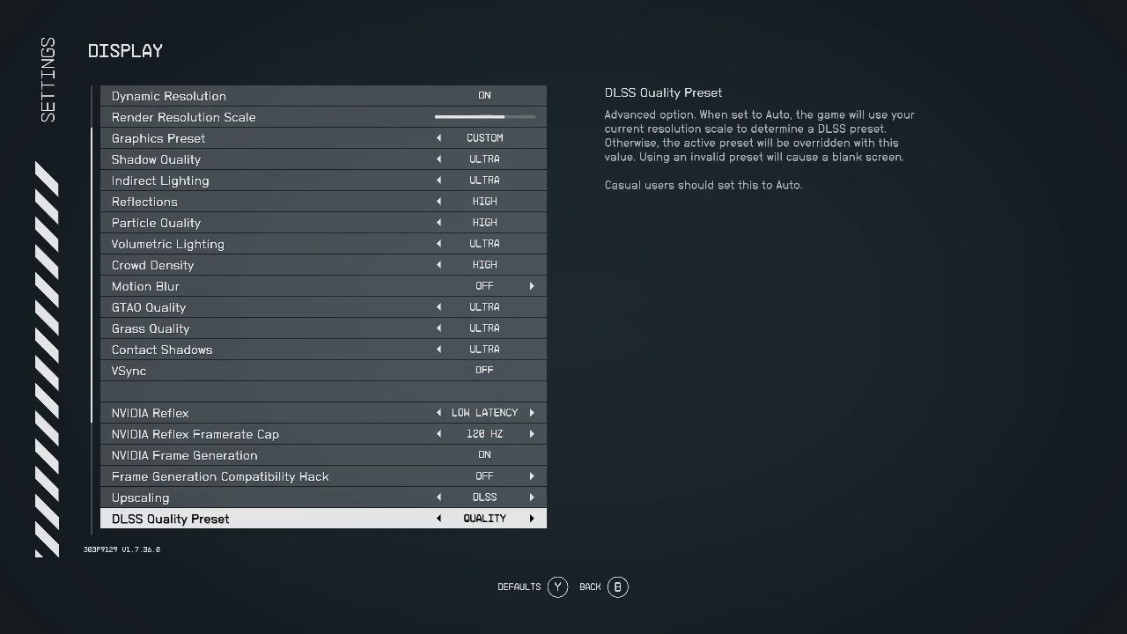
key("Up")
key("Up")
key("Up")
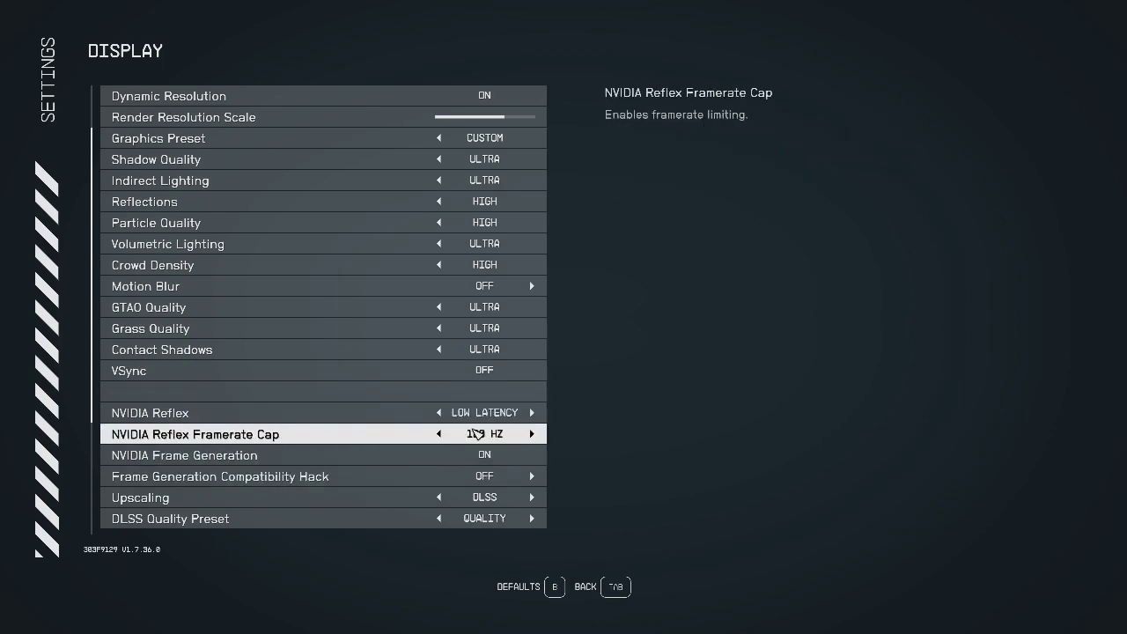
scroll(480, 460, "down", 3)
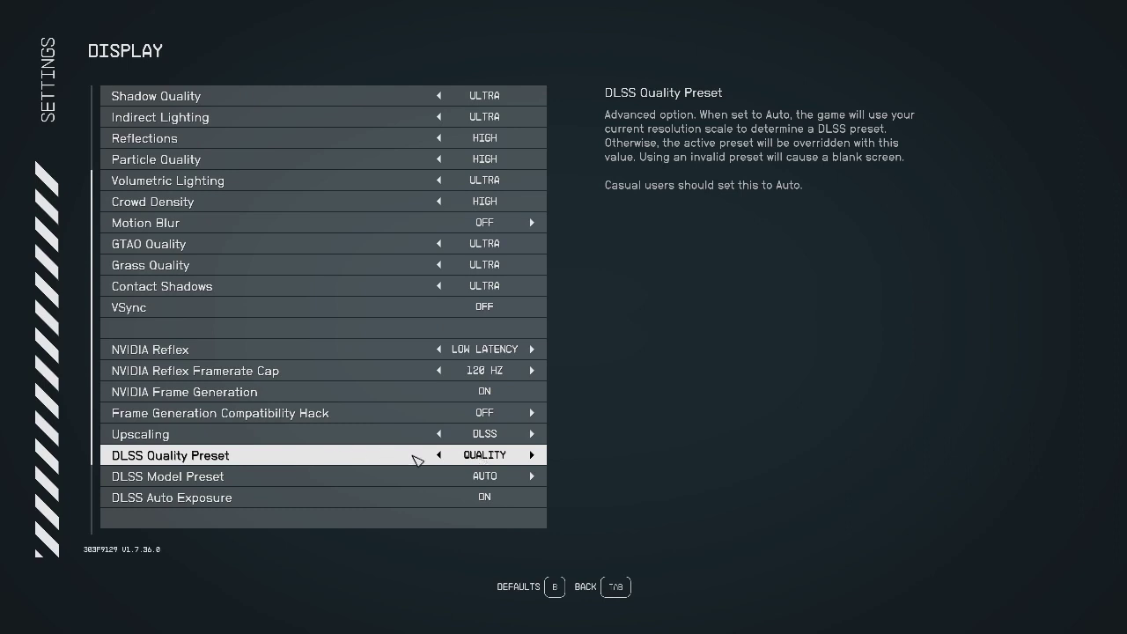
Try other values for the DLSS Quality Preset, such as Balanced, and return it to Quality.
left_click(441, 456)
left_click(532, 456)
left_click(531, 455)
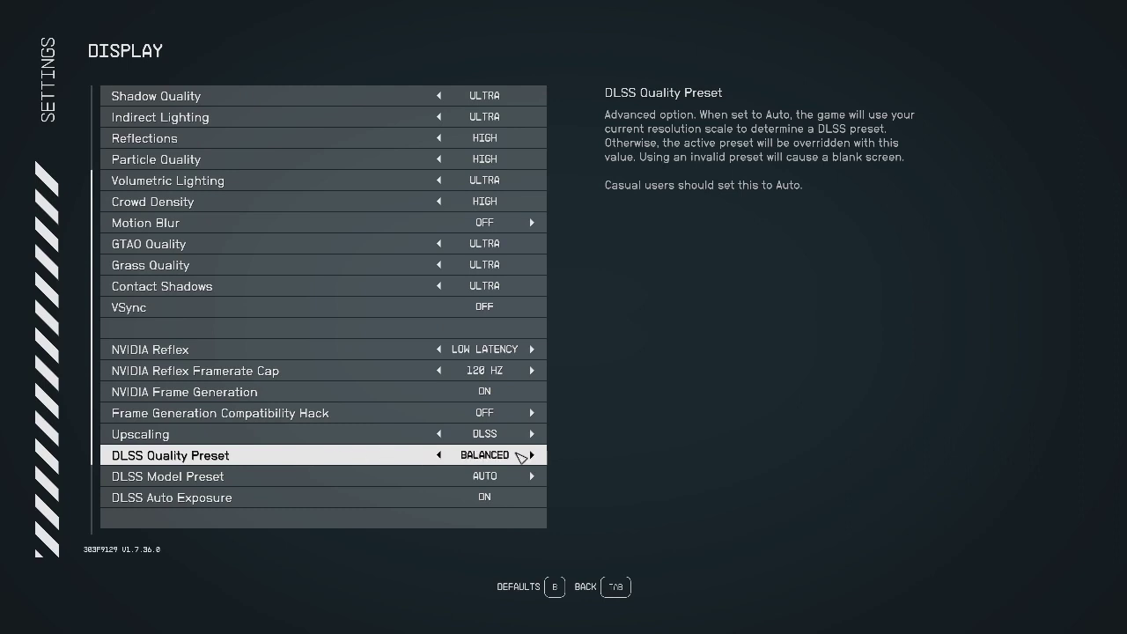
left_click(439, 457)
scroll(445, 438, "up", 3)
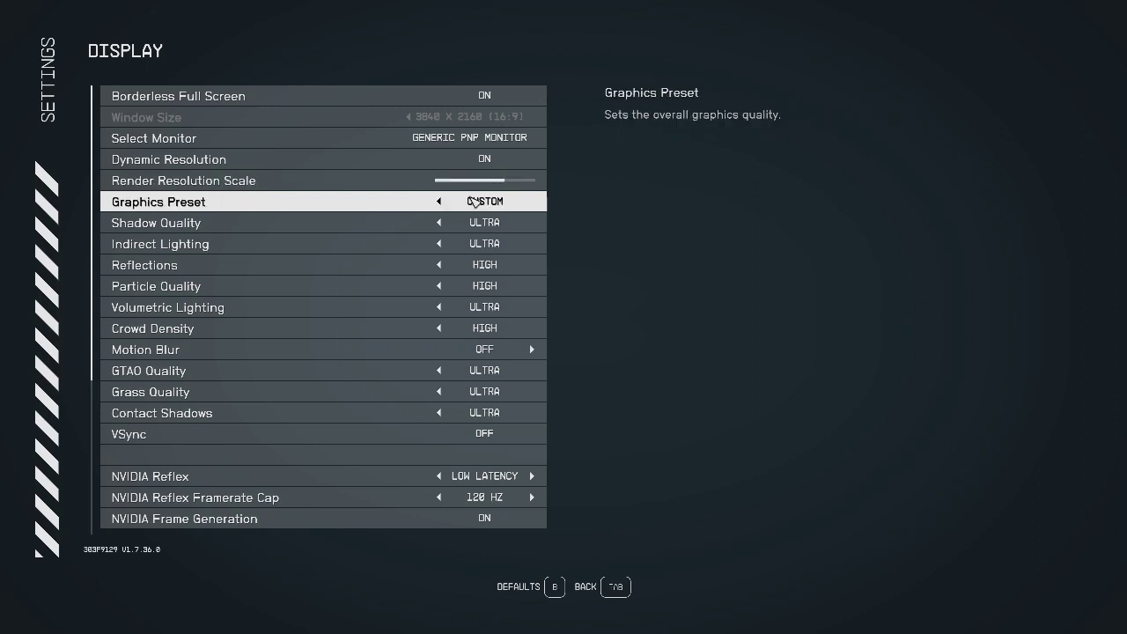
scroll(432, 361, "down", 3)
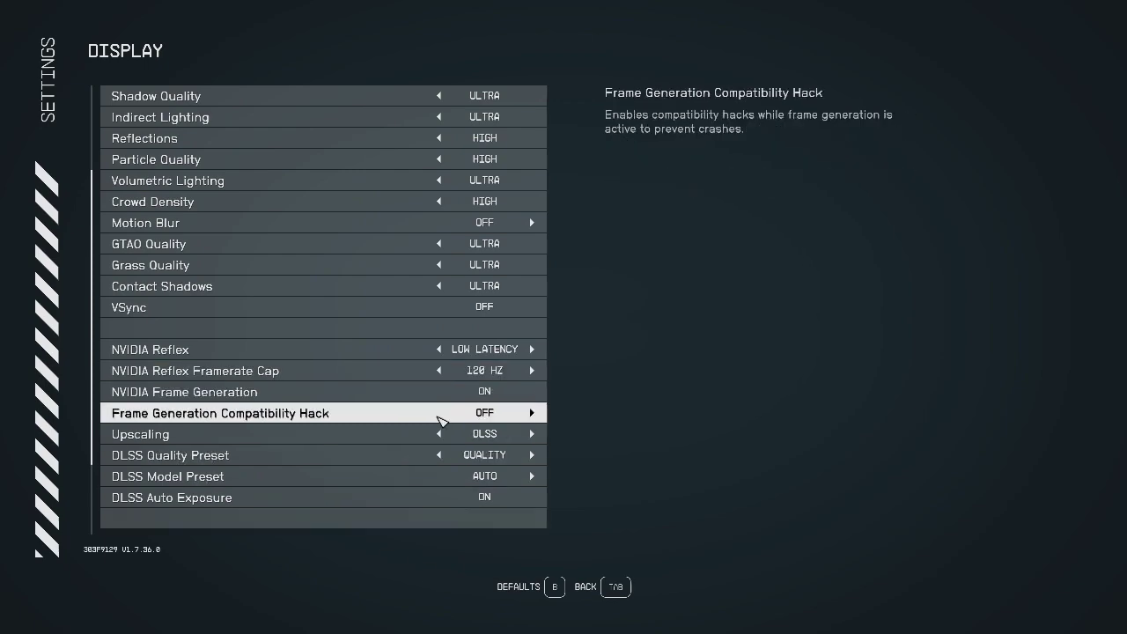
Switch to Firefox and look over the Starfield Script Extender (SFSE) page on Nexus Mods.
key("alt+Tab")
key("alt+Tab")
key("alt+Tab")
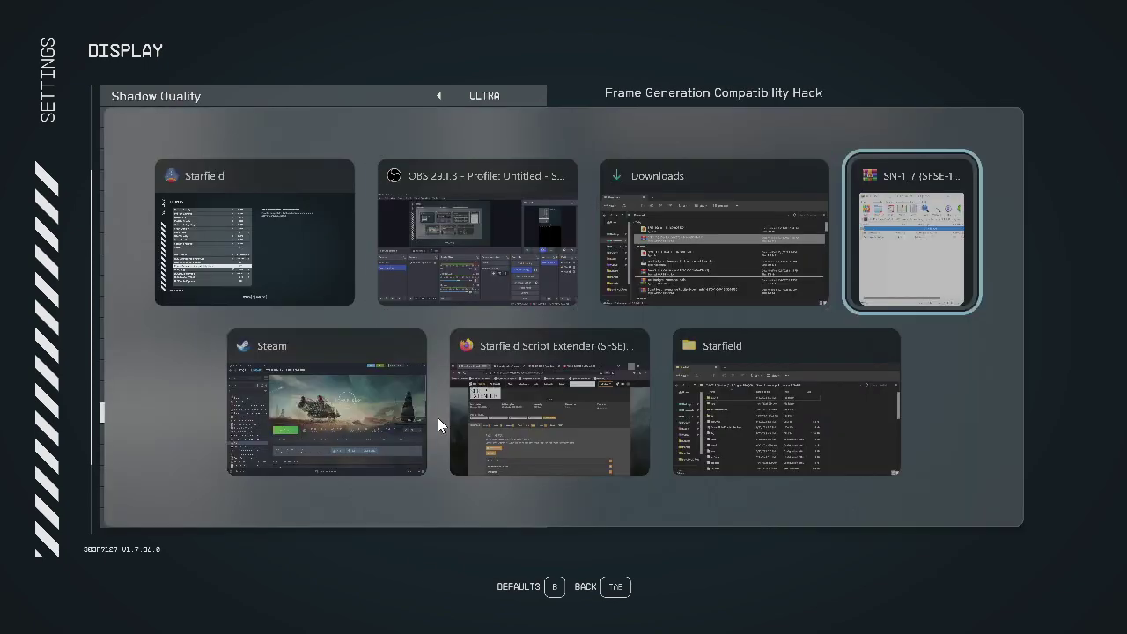
key("alt+Tab")
key("alt+Tab")
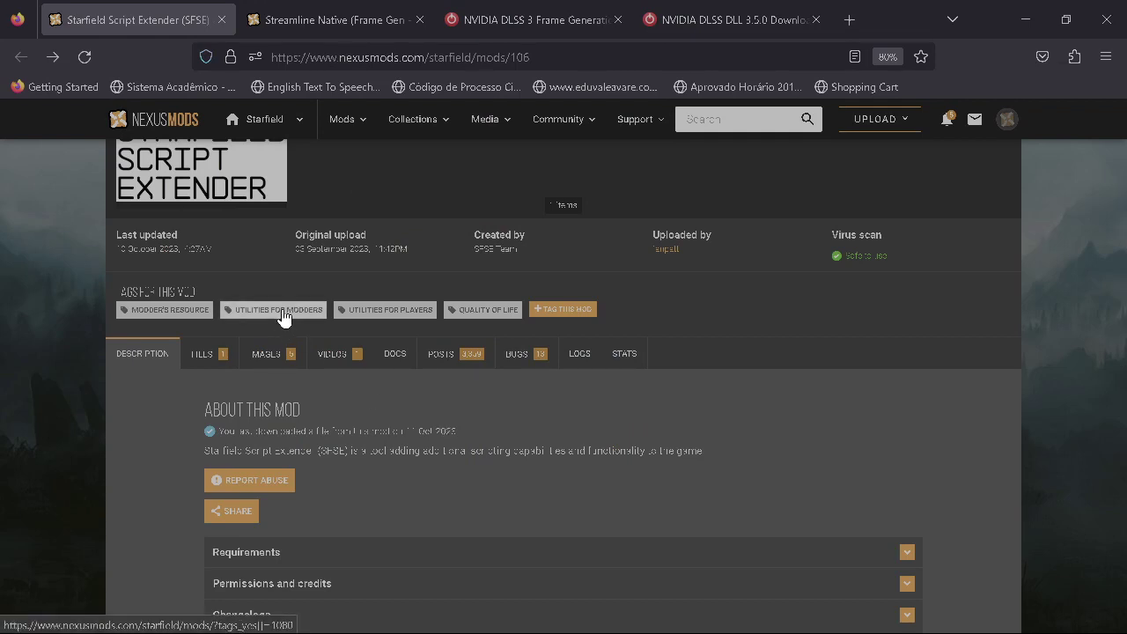
scroll(284, 313, "down", 3)
scroll(284, 315, "up", 5)
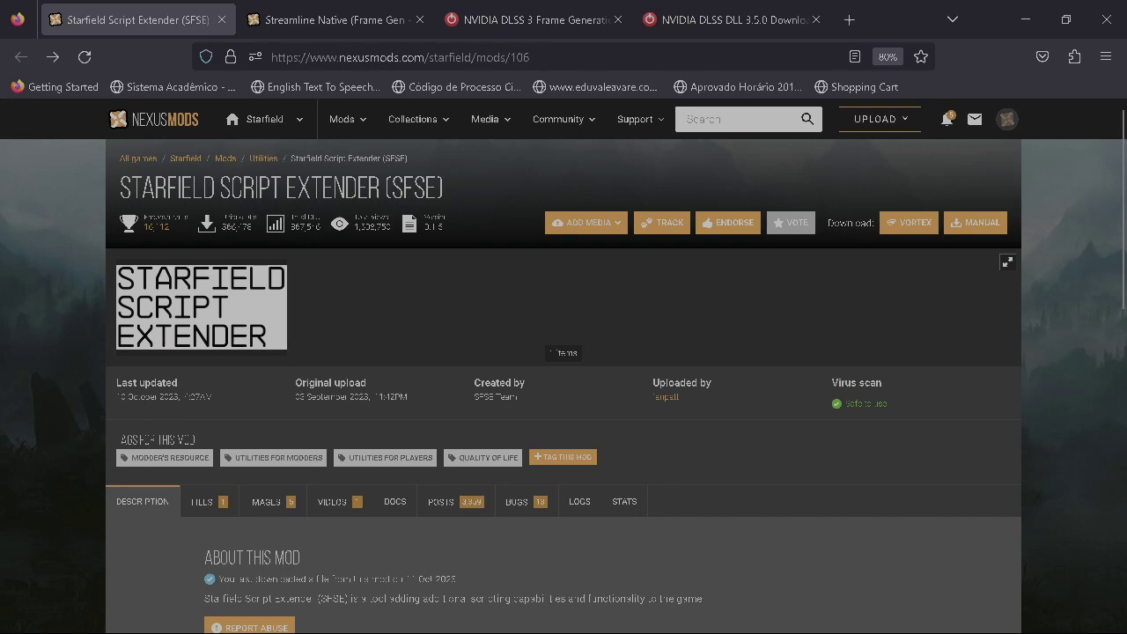
Manually download the main SFSE file, SFSE-106-0-1-5-1696908450.7z, from the mod's files using the free slow download.
left_click(227, 507)
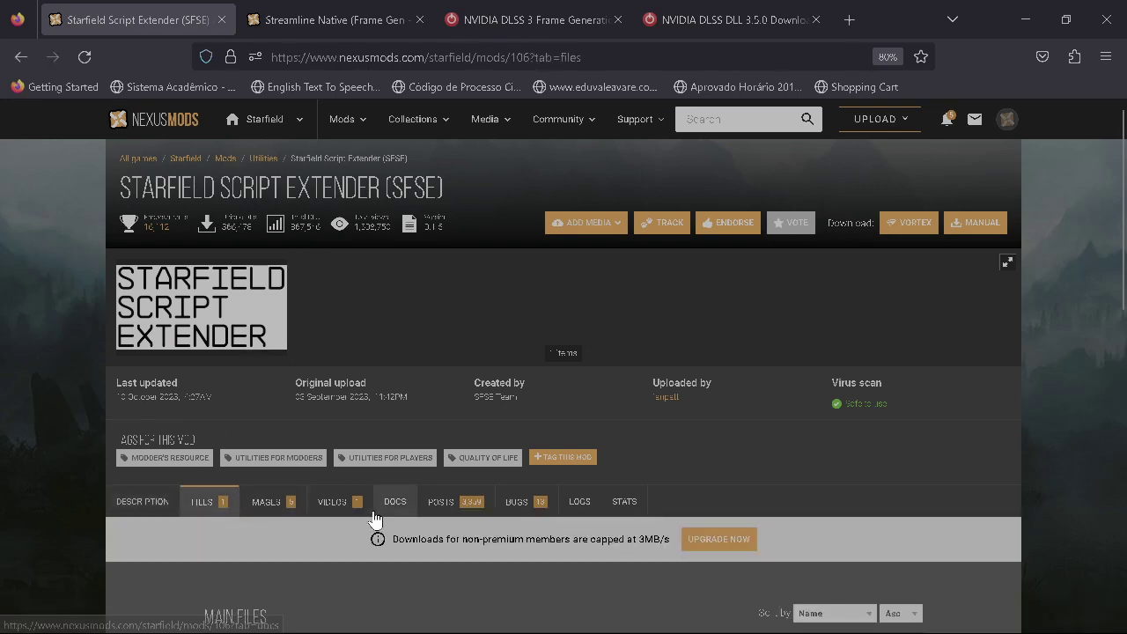
scroll(376, 511, "down", 2)
left_click(400, 511)
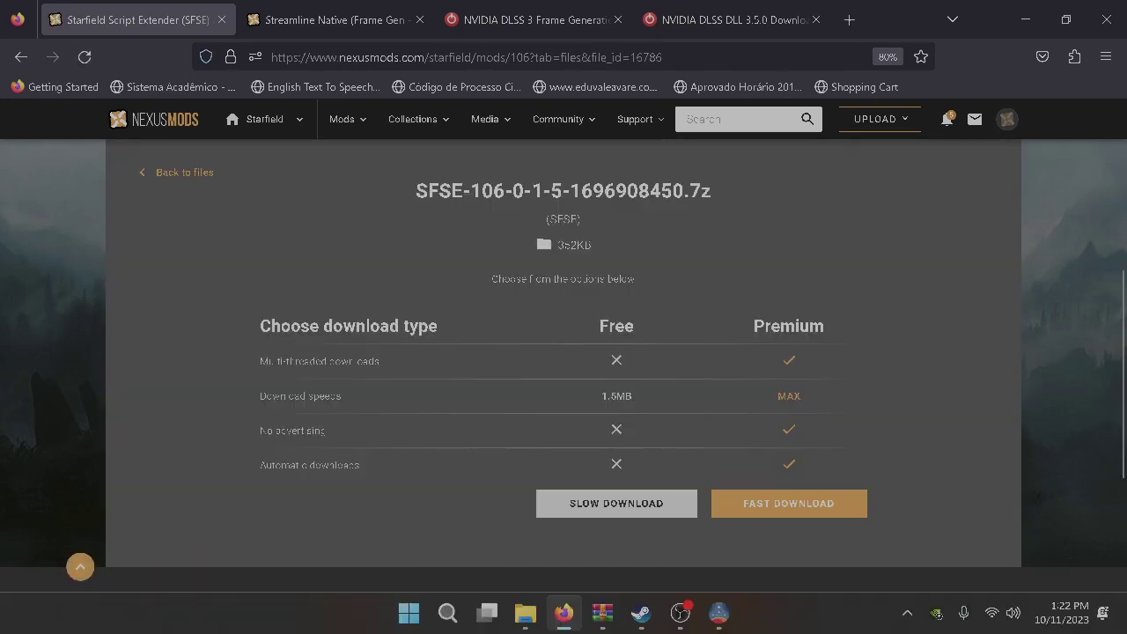
left_click(598, 508)
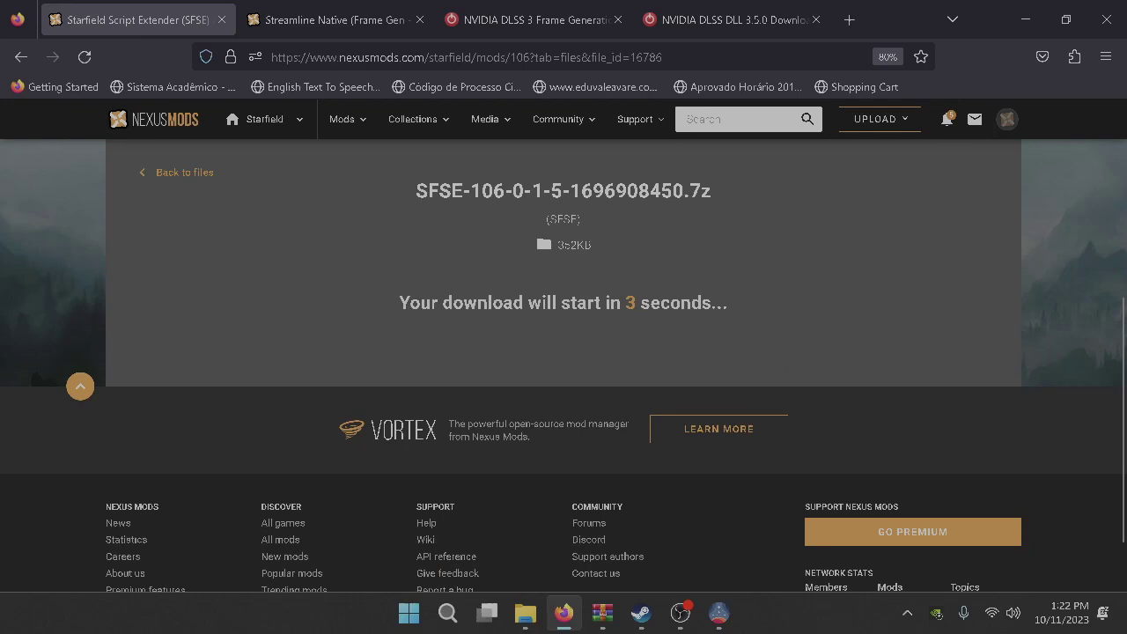
Open the downloaded SFSE archive and view the contents of its sfse_0_1_5 folder.
left_click(1042, 58)
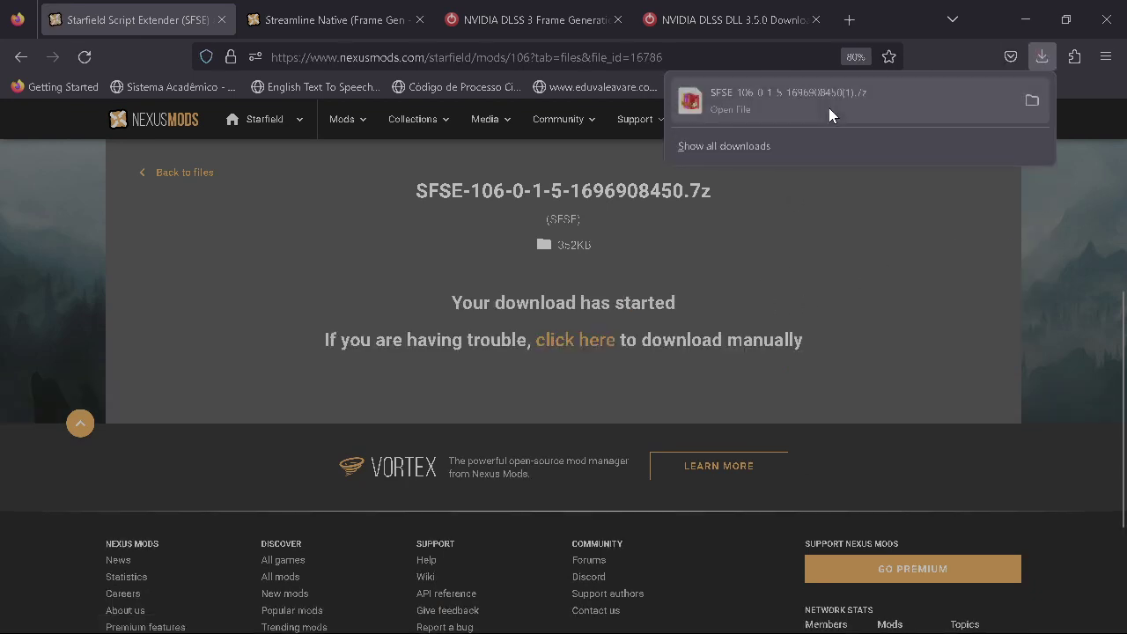
left_click(831, 110)
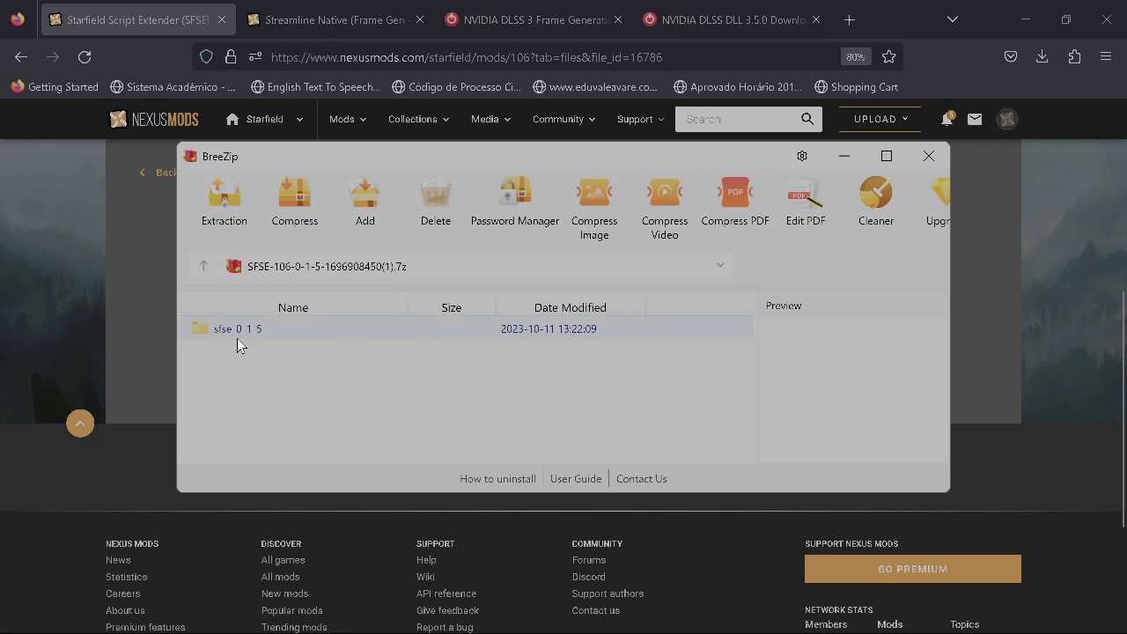
left_click(862, 118)
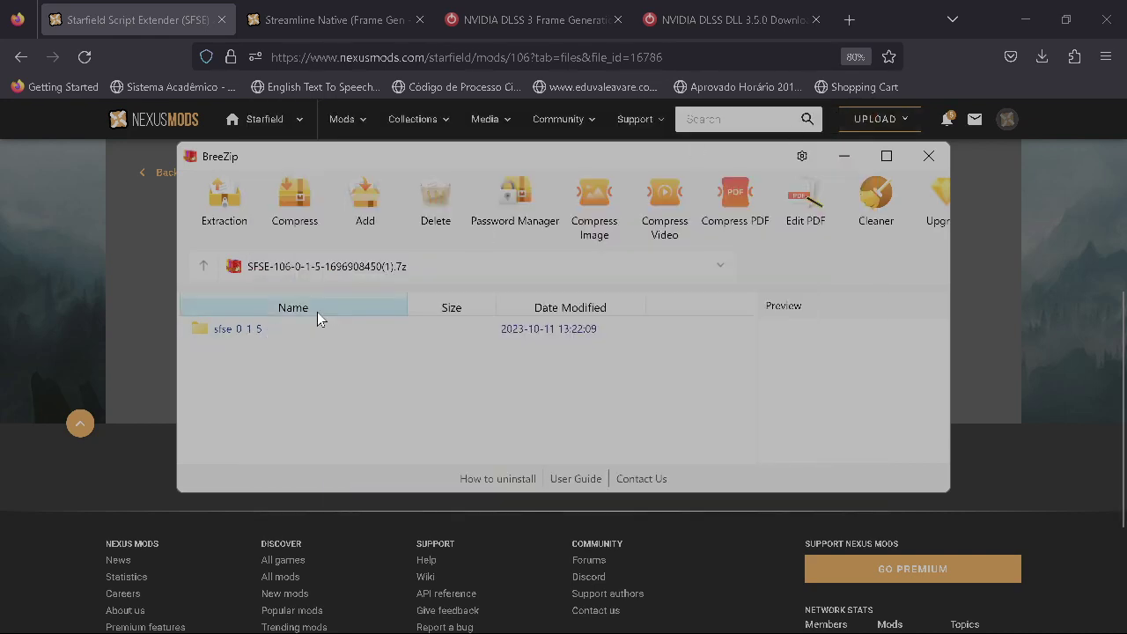
double_click(266, 336)
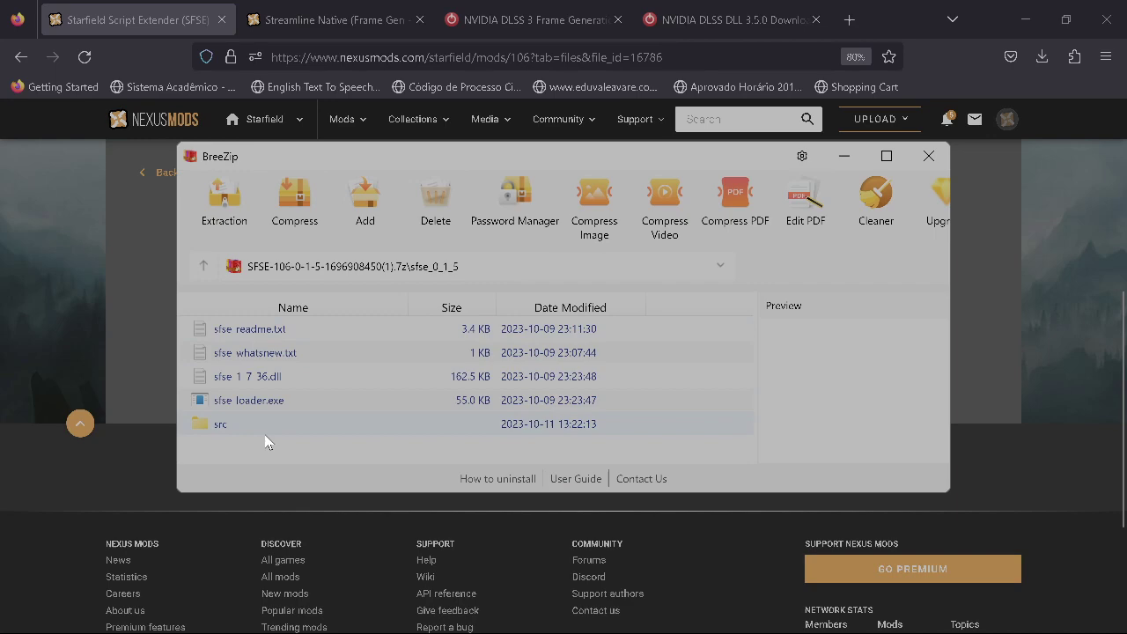
Switch to Steam, browse Starfield's local files to view the installation folder, and minimise the folder window.
mouse_move(546, 627)
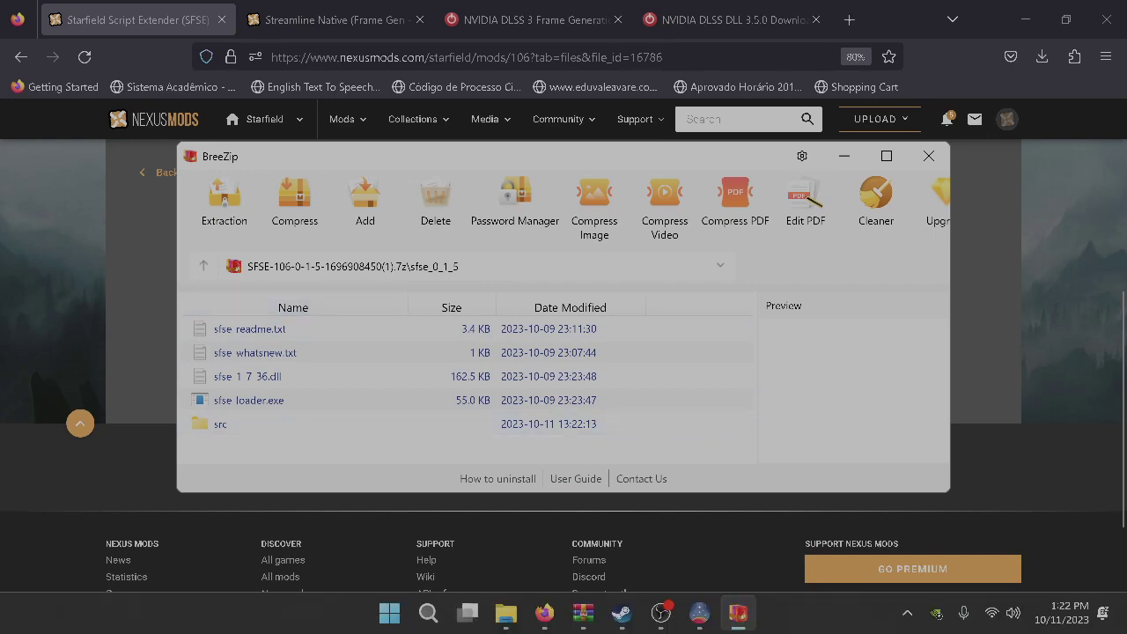
left_click(623, 614)
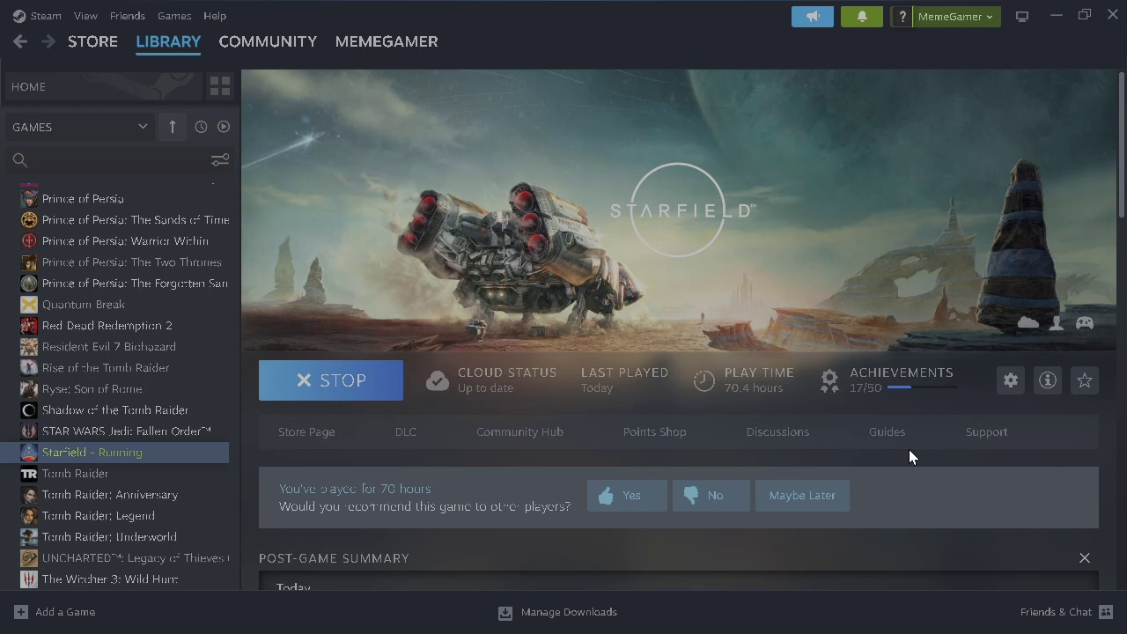
left_click(1010, 384)
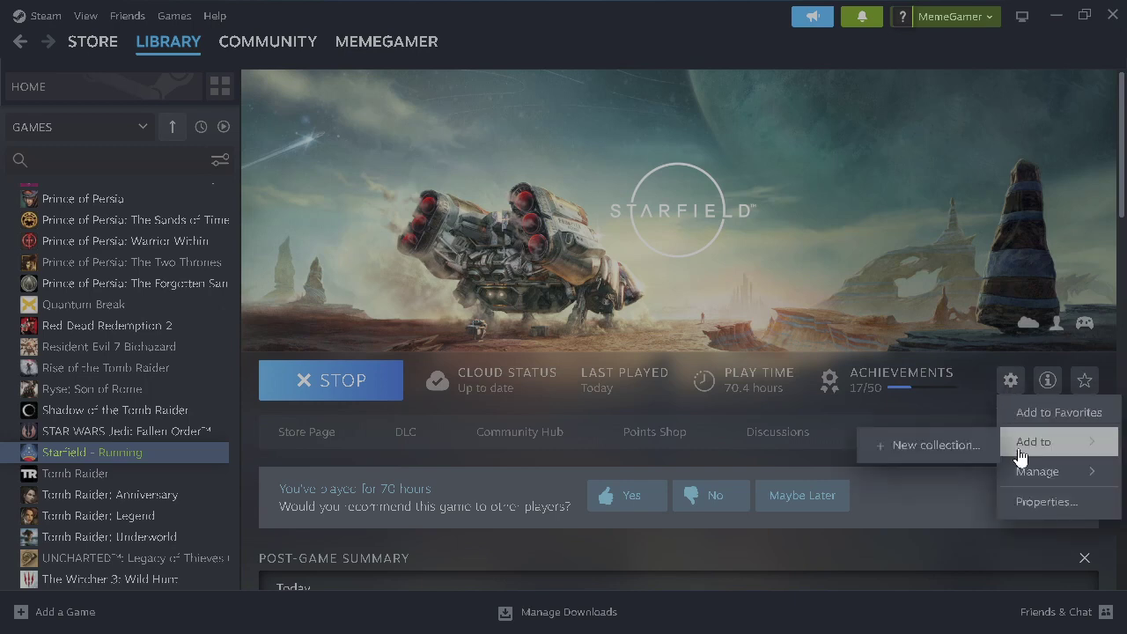
mouse_move(1018, 475)
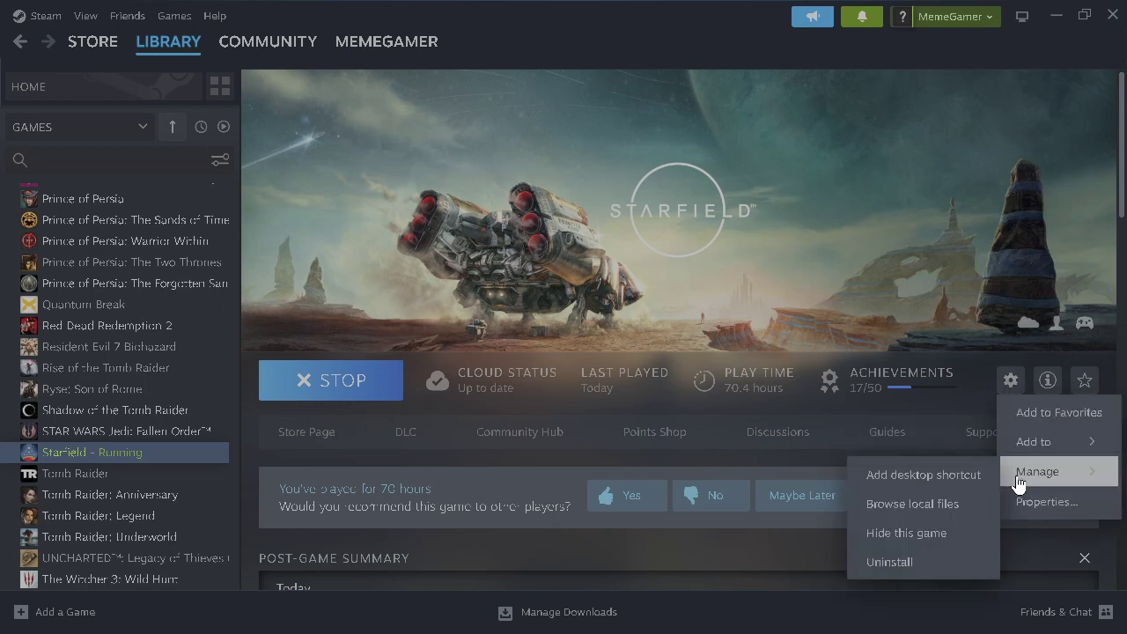
left_click(944, 518)
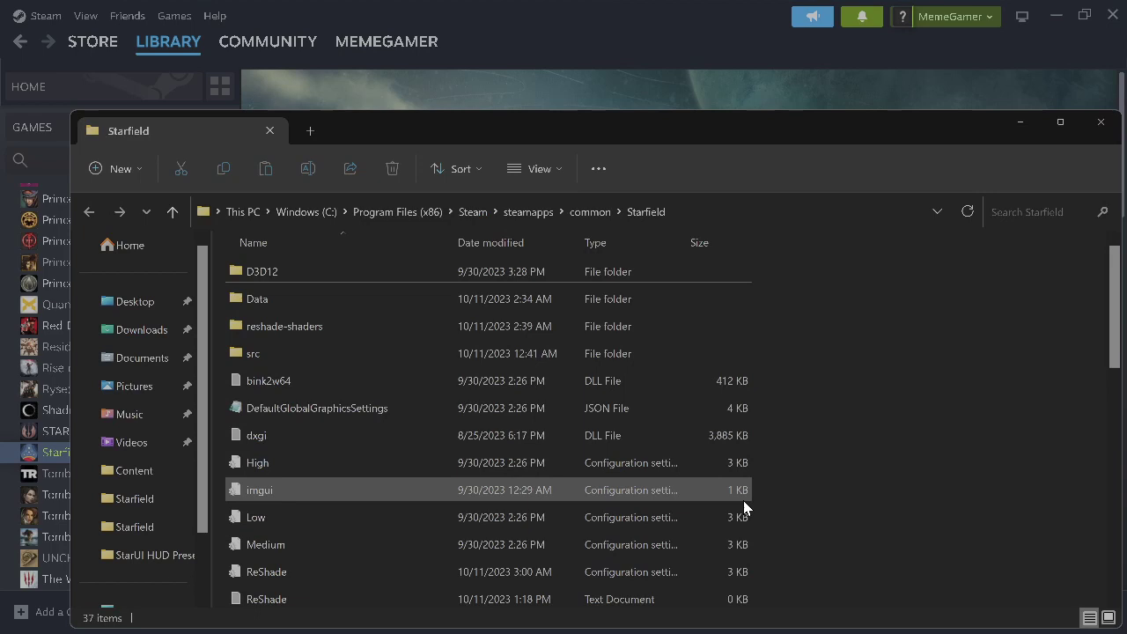
left_click(1021, 123)
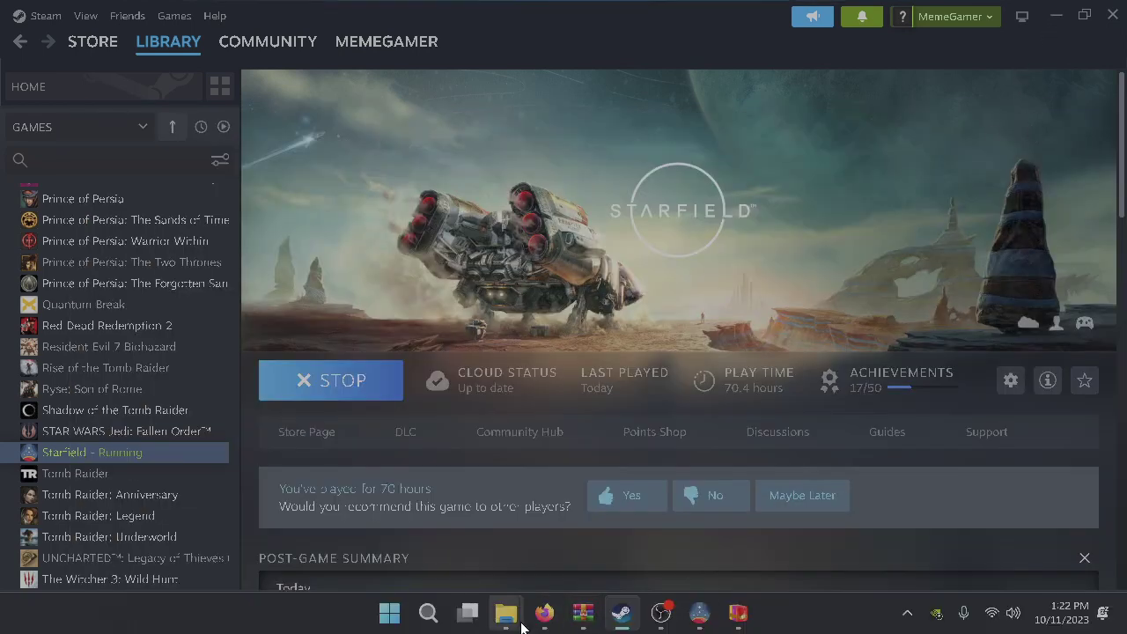
Return to Firefox and request the manual download of SN-1_7 (SFSE-1_7_36) on the Streamline Native page.
left_click(542, 617)
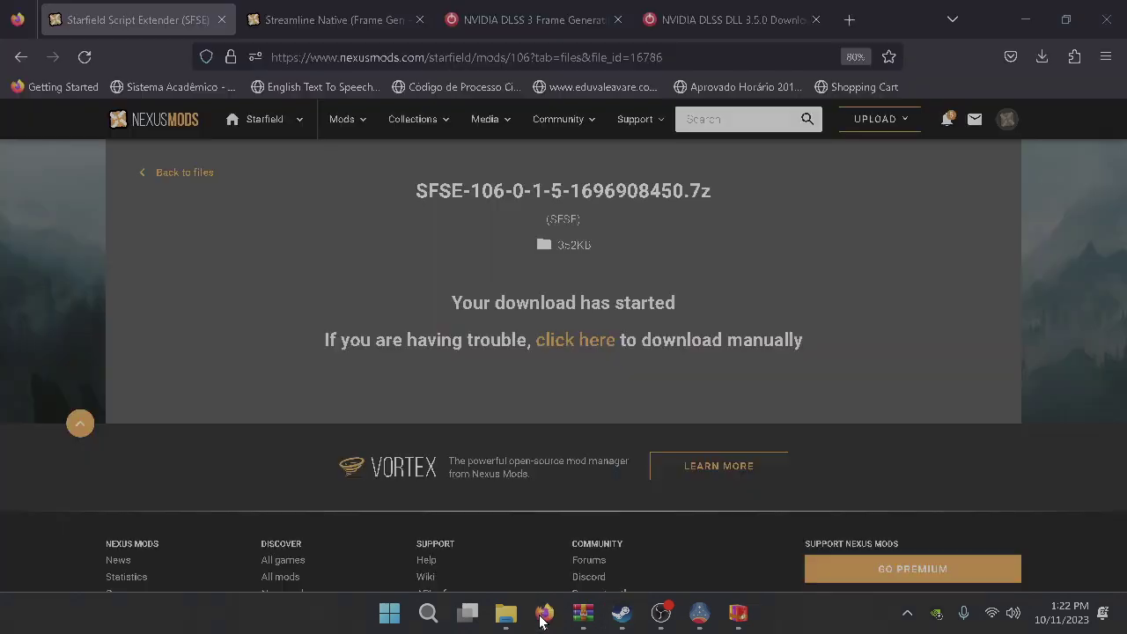
left_click(326, 24)
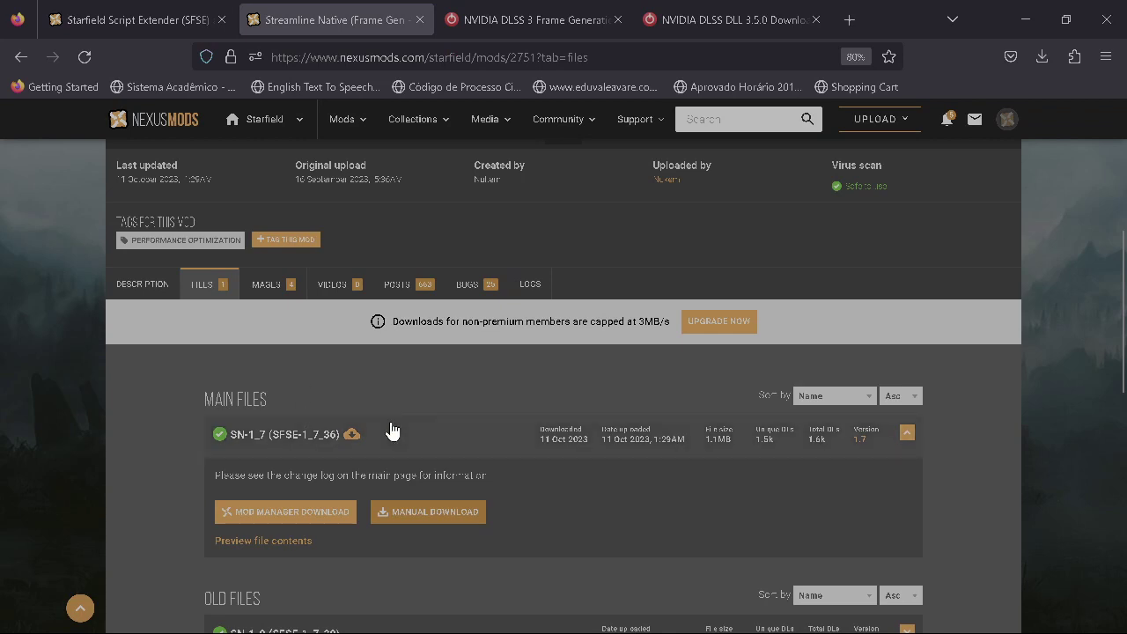
left_click(428, 511)
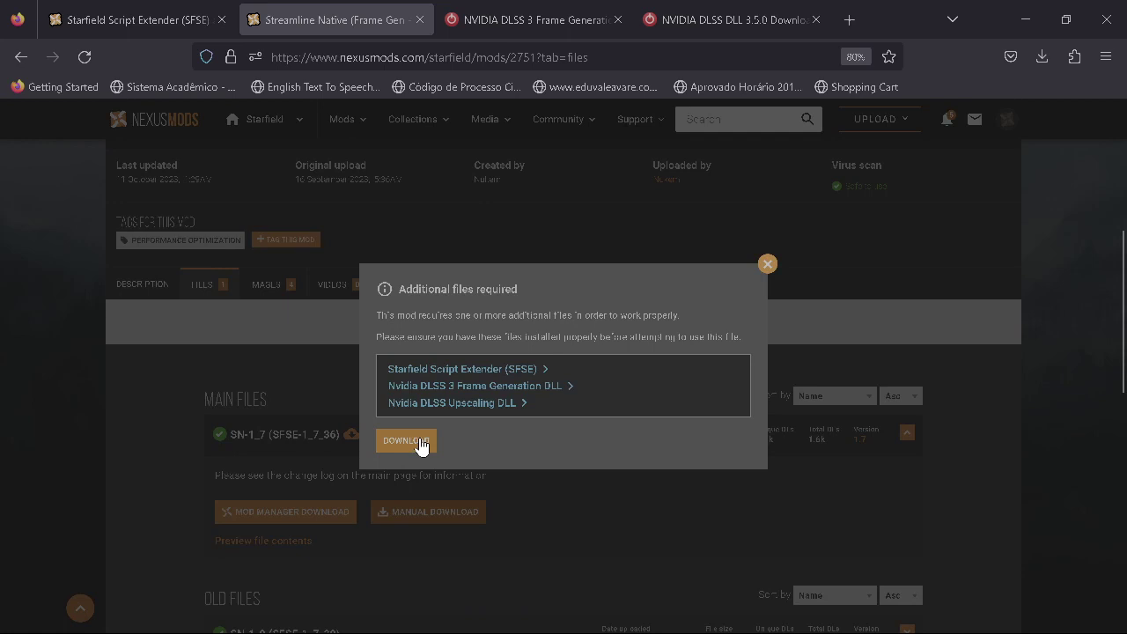
Open the required Nvidia DLSS Upscaling DLL and DLSS 3 Frame Generation DLL pages in new tabs and close the older duplicate tabs.
middle_click(472, 410)
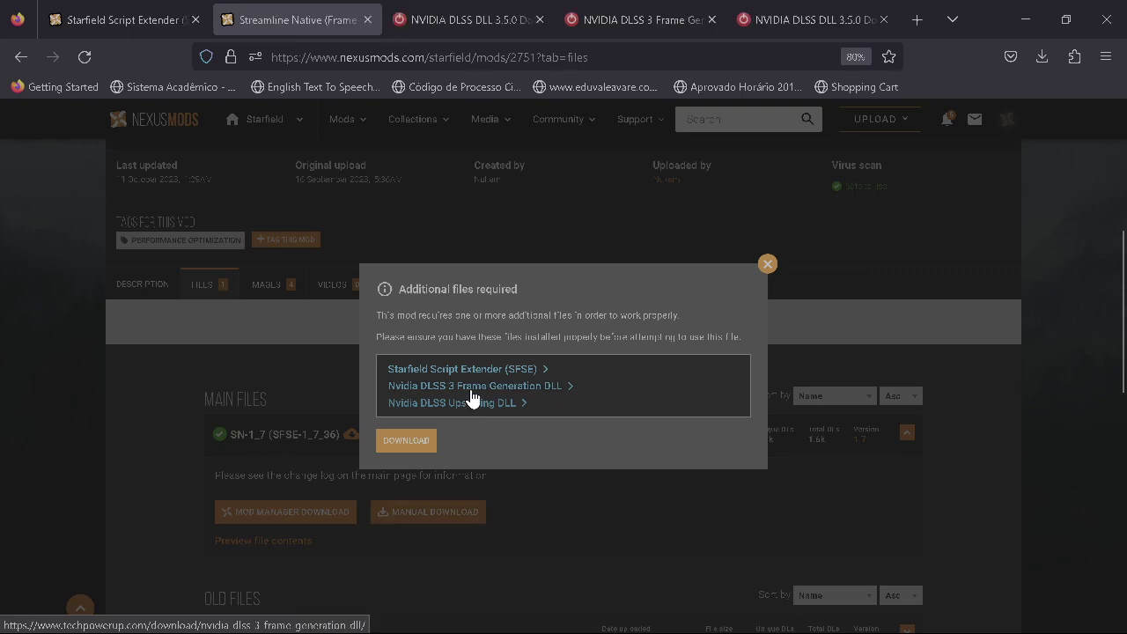
middle_click(472, 390)
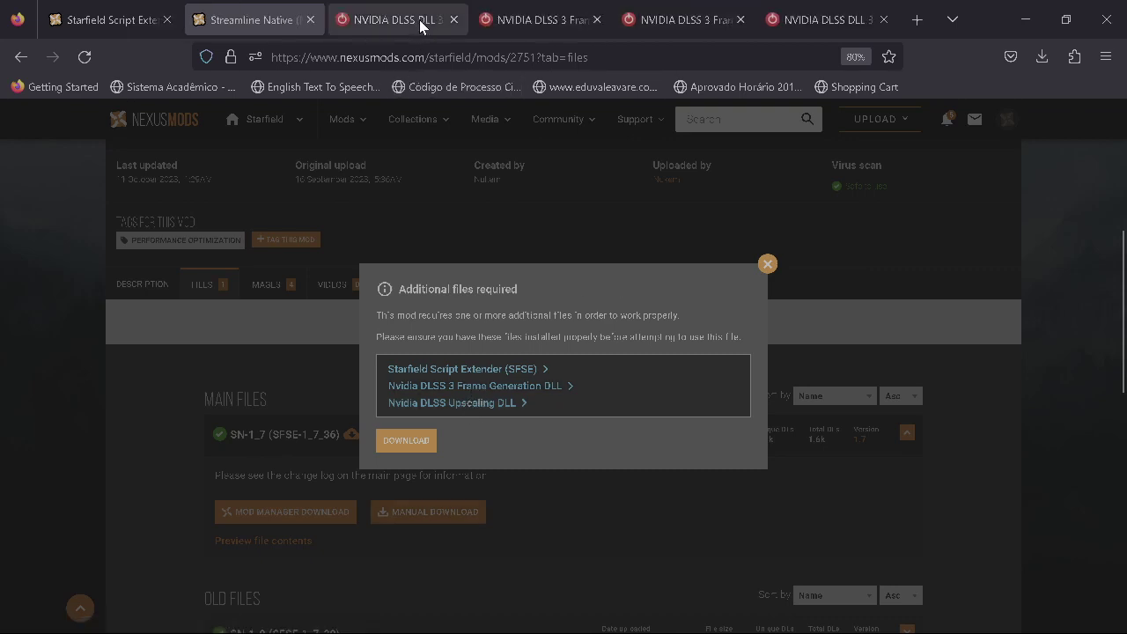
left_click(749, 13)
left_click(748, 15)
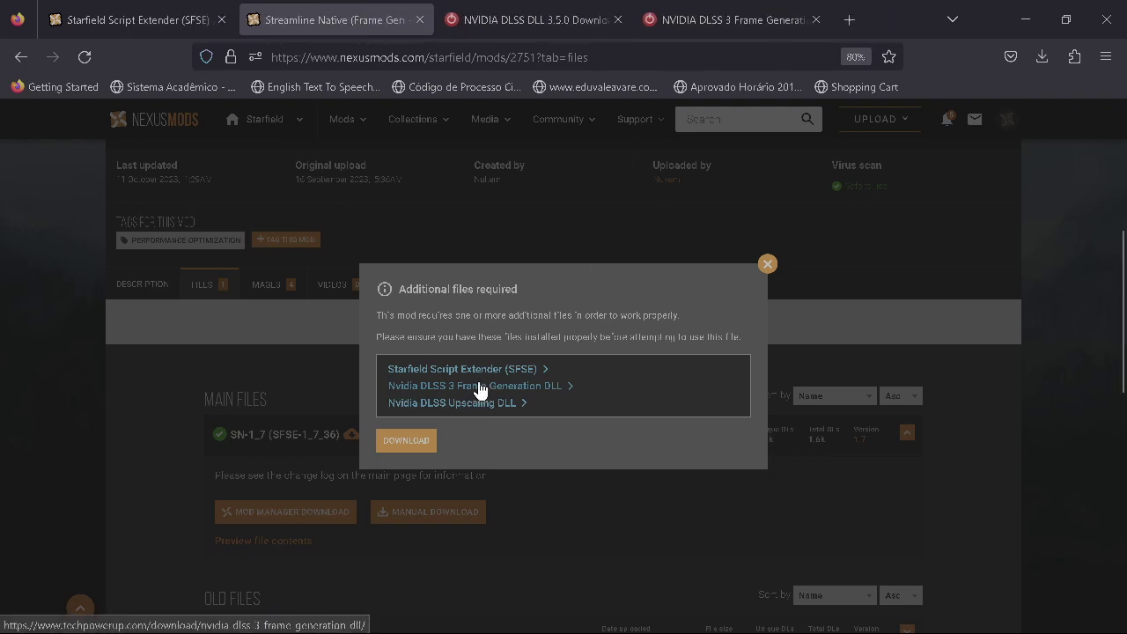
Dismiss the required-files notice, request the SN-1_7 manual download again to review its requirements, and close the notice.
left_click(767, 264)
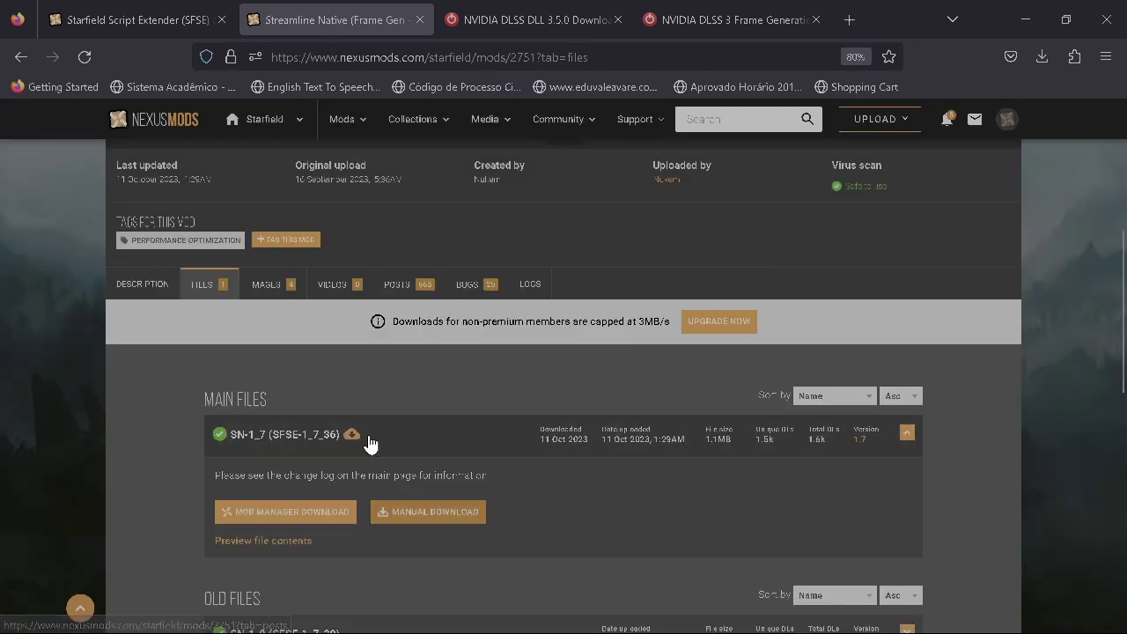
left_click(429, 513)
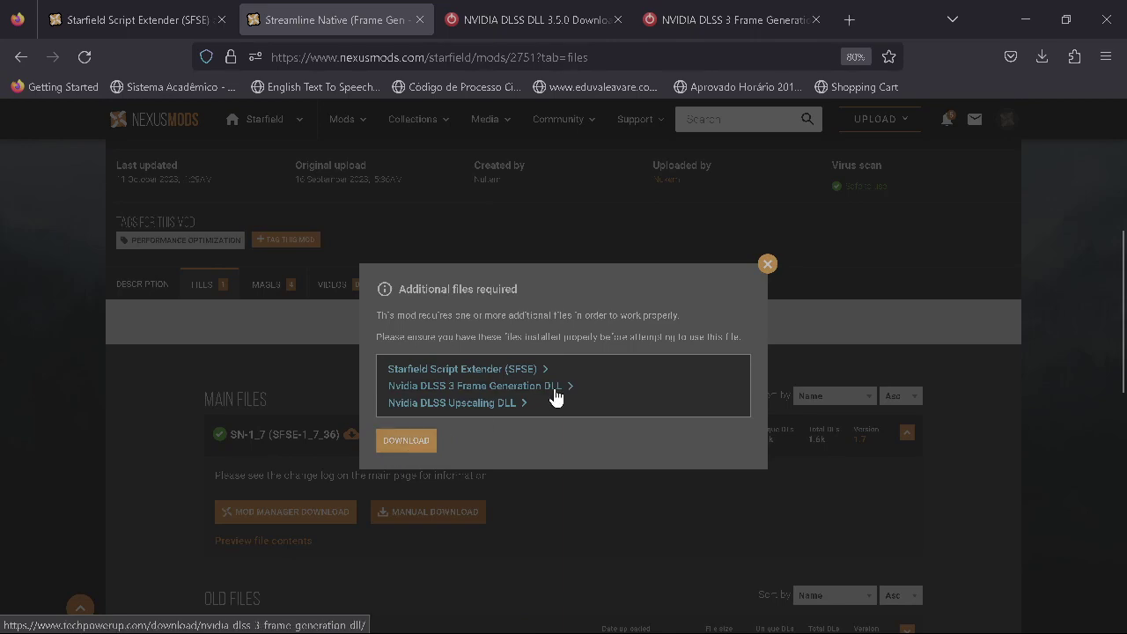
left_click(767, 264)
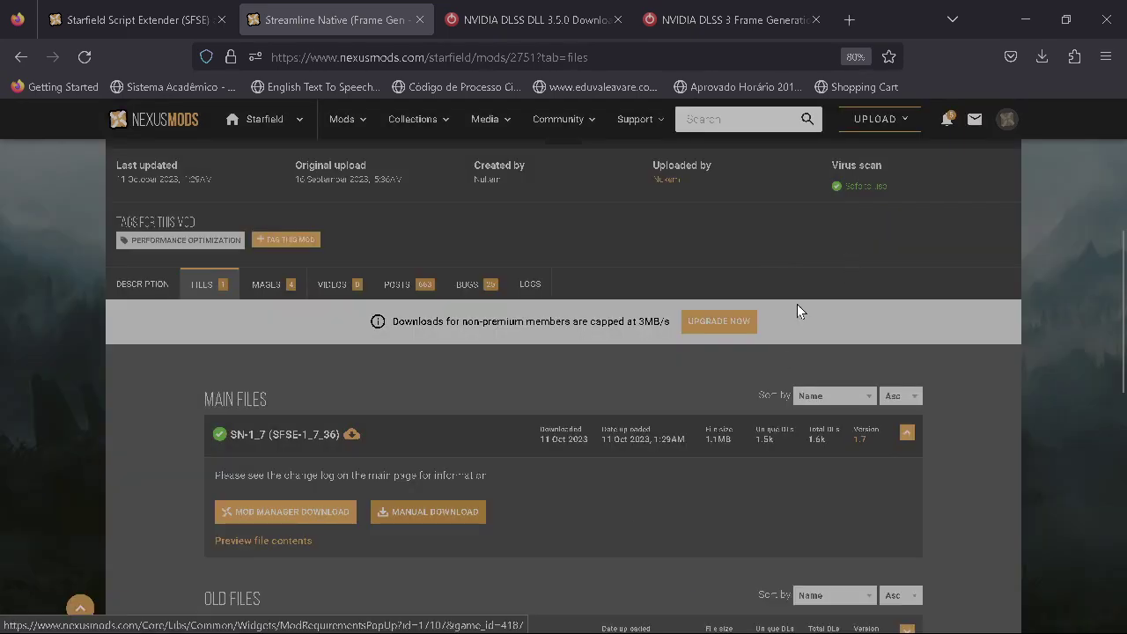
mouse_move(505, 622)
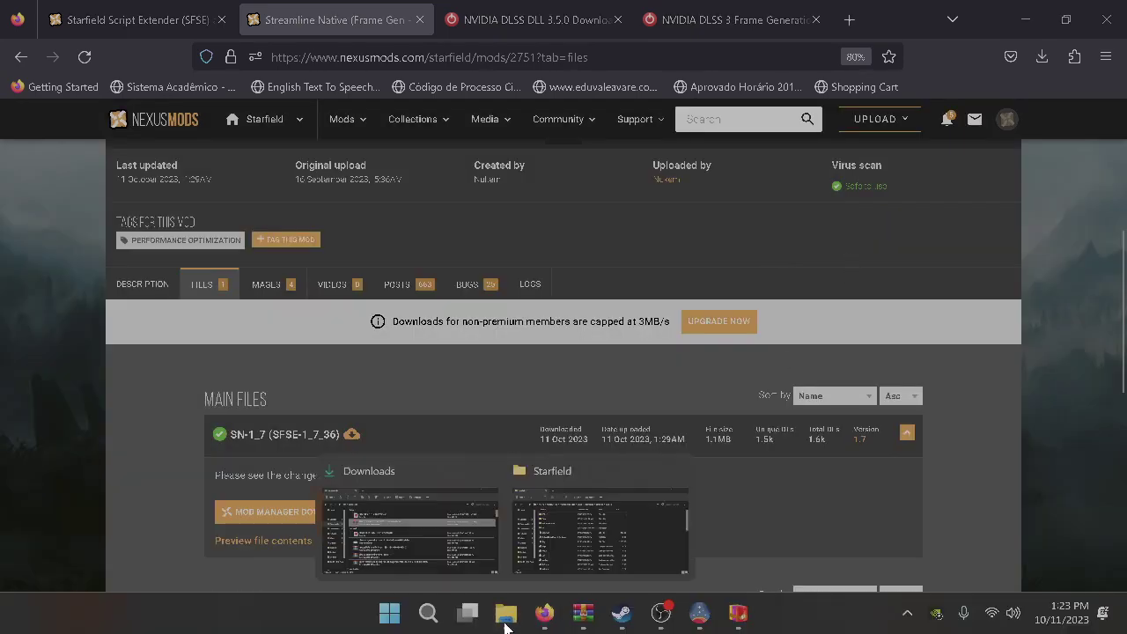
left_click(471, 546)
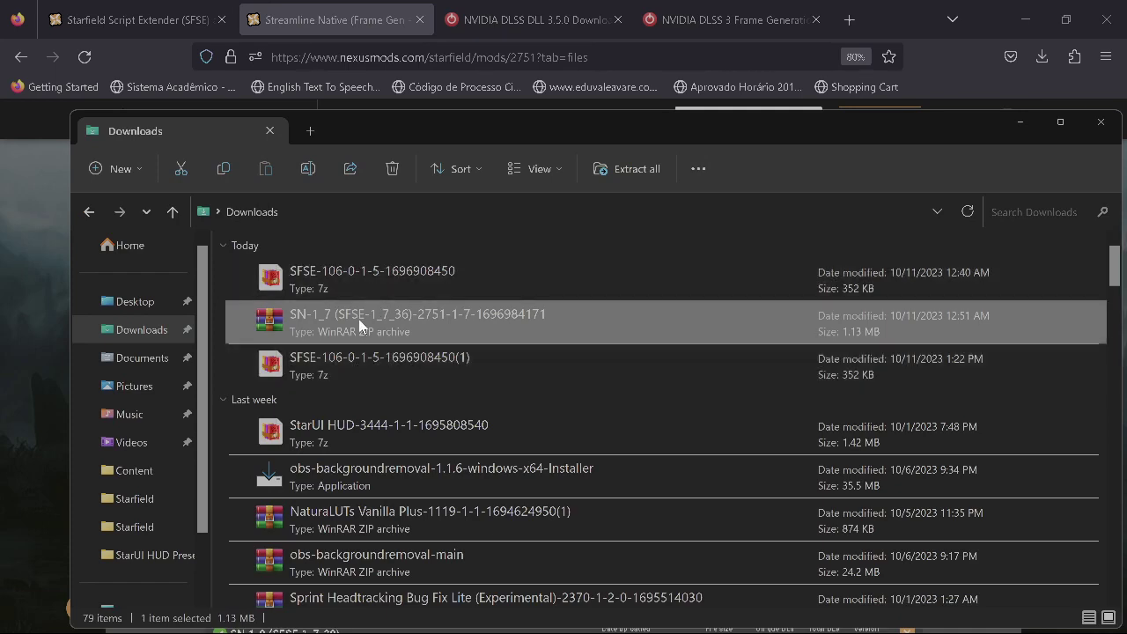
double_click(370, 283)
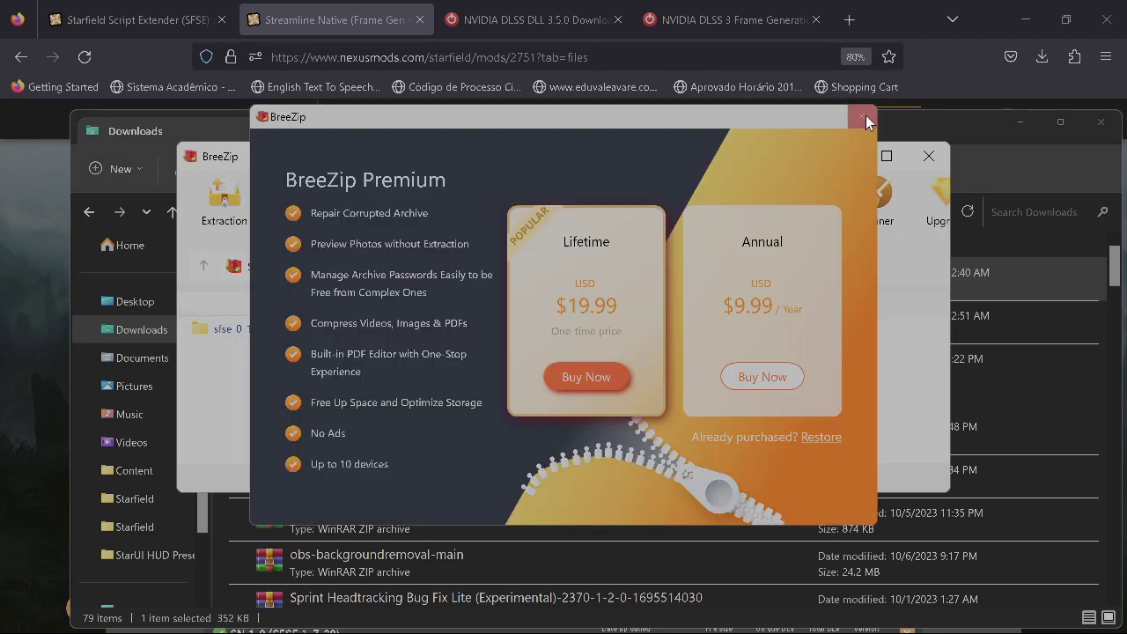
left_click(864, 116)
left_click(267, 335)
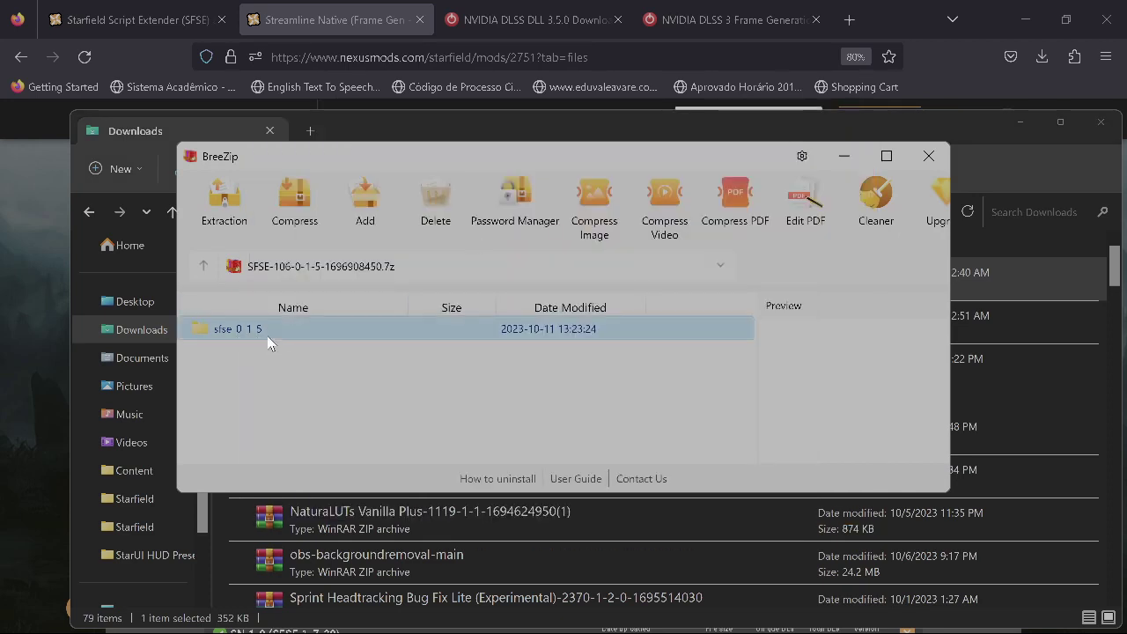
double_click(227, 329)
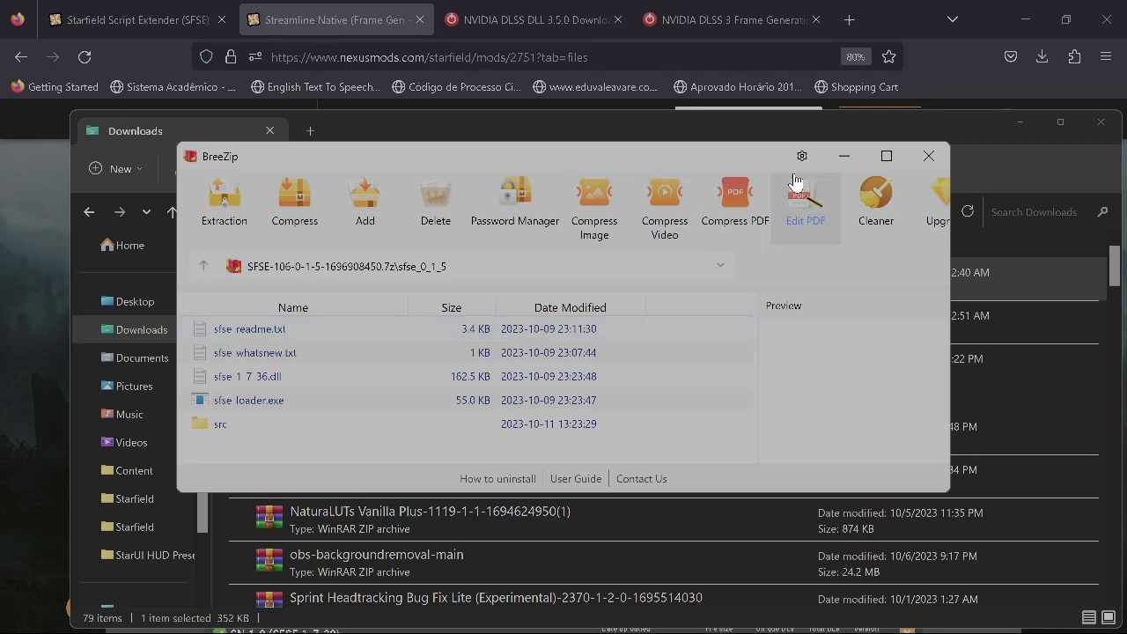
left_click(929, 157)
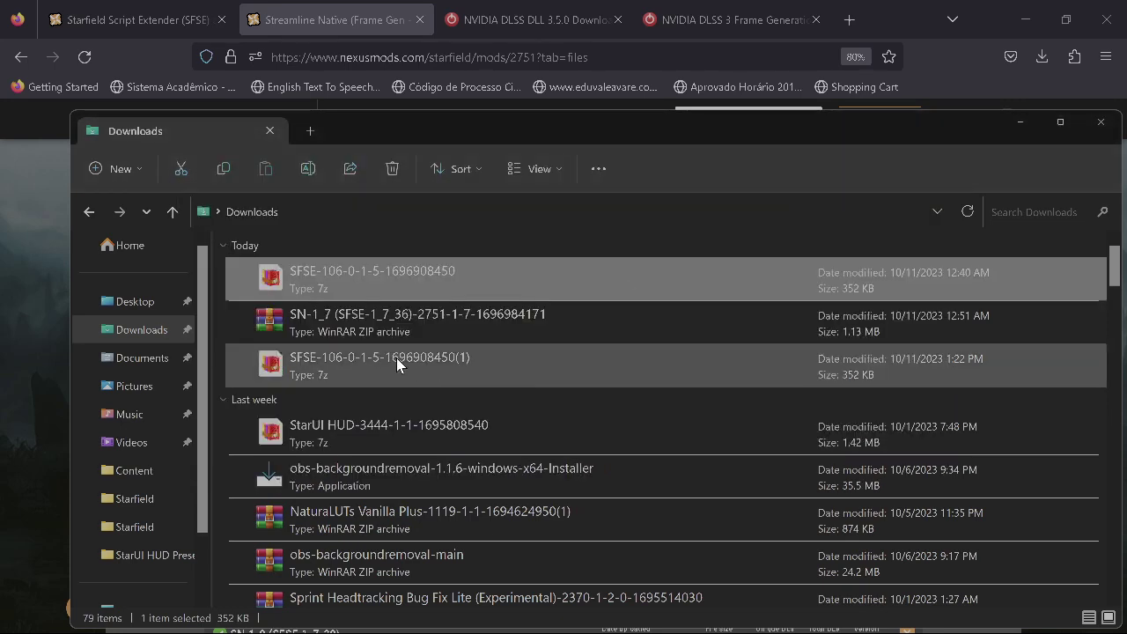
Open the SN-1_7 mod archive to view its Data folder, and bring the Starfield installation folder window in front.
double_click(387, 333)
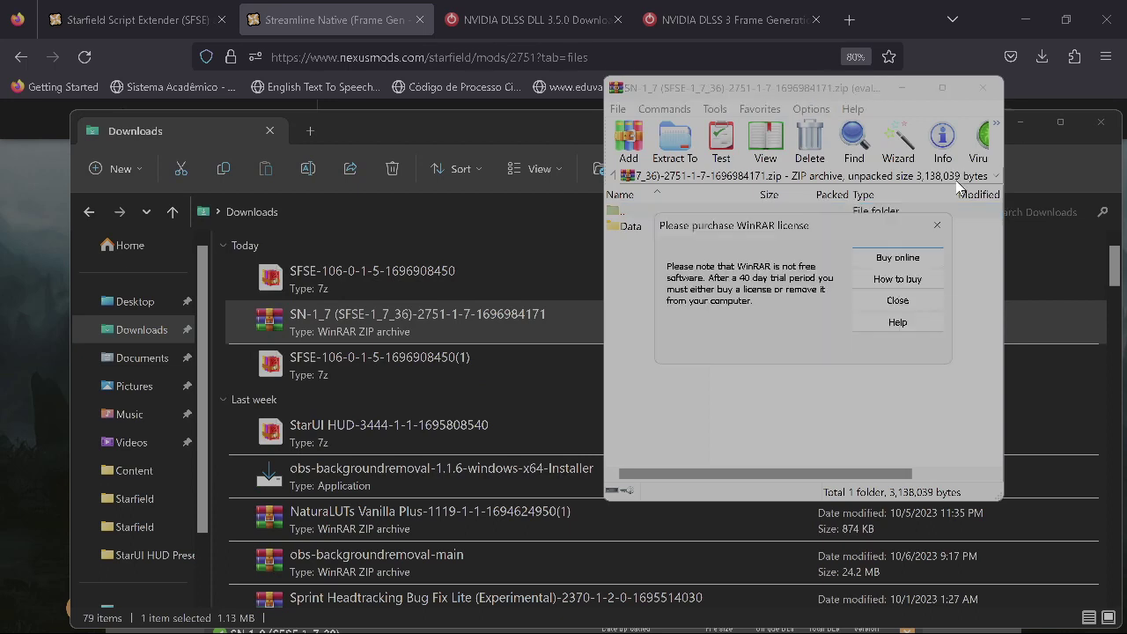
left_click(938, 224)
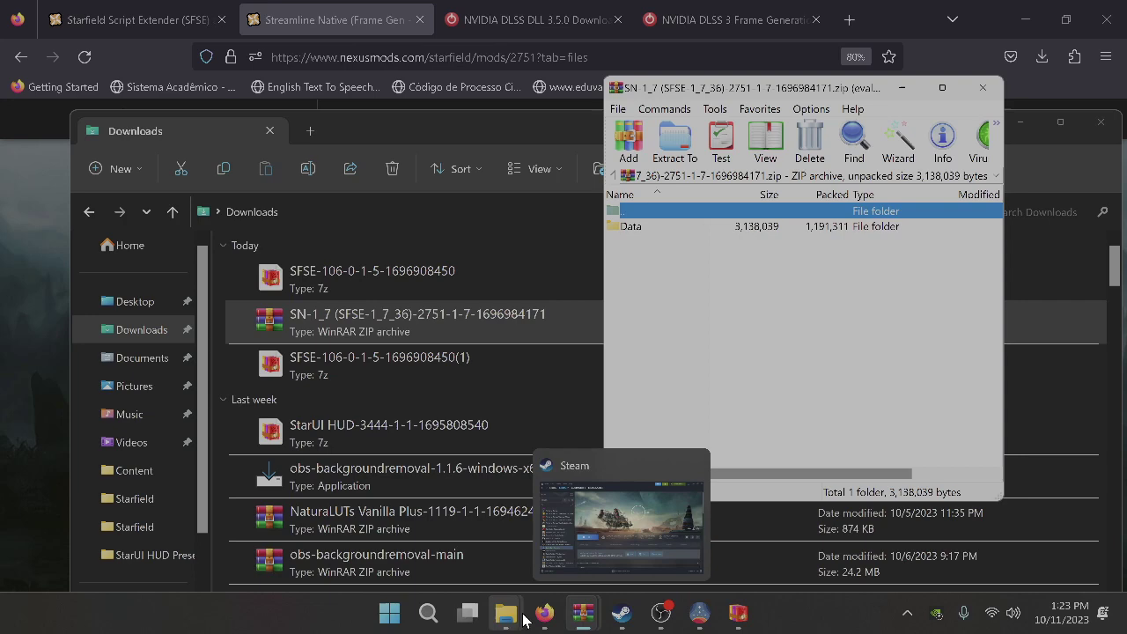
mouse_move(511, 615)
left_click(543, 565)
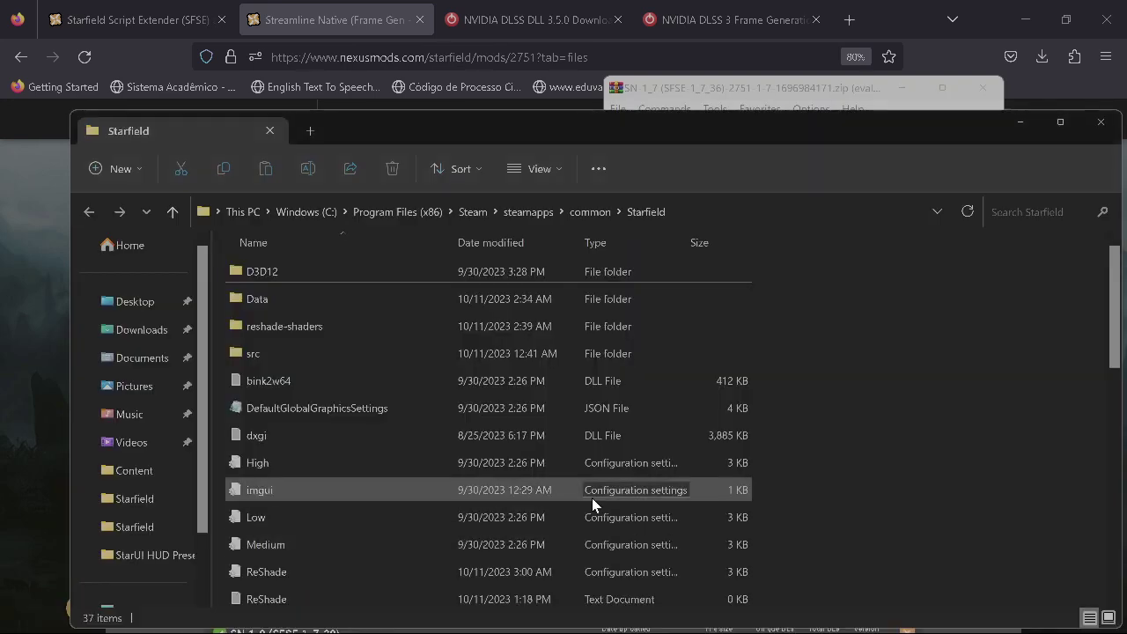
left_click_drag(851, 142, 987, 95)
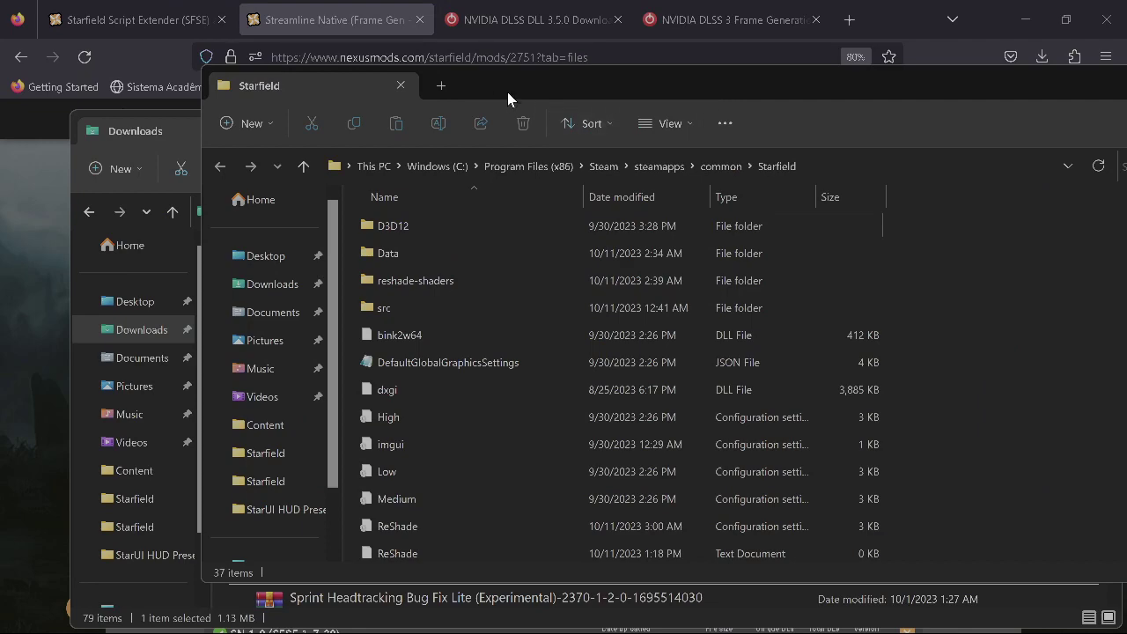
left_click_drag(508, 92, 1037, 103)
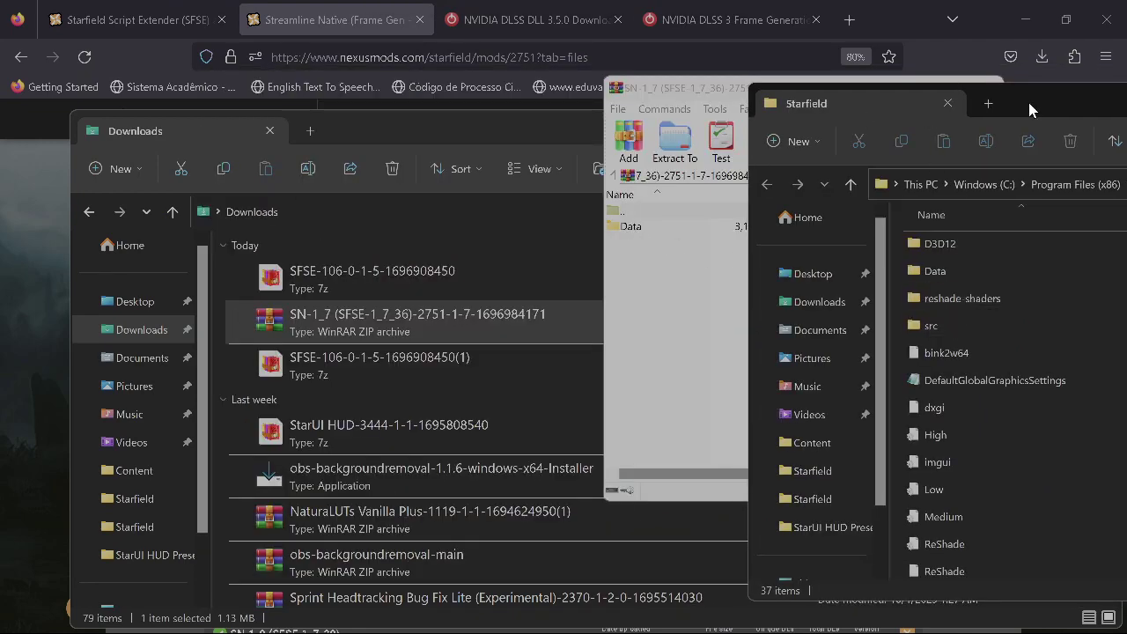
left_click_drag(1028, 102, 433, 129)
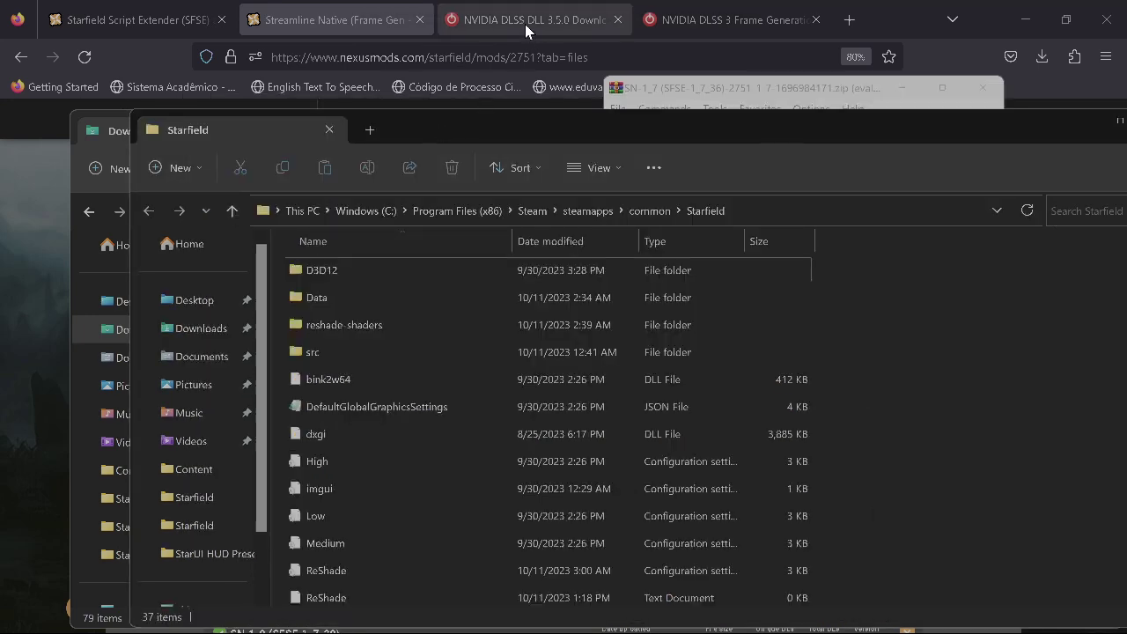
Return to Firefox and view the NVIDIA DLSS DLL and DLSS 3 Frame Generation DLL download pages.
left_click(524, 25)
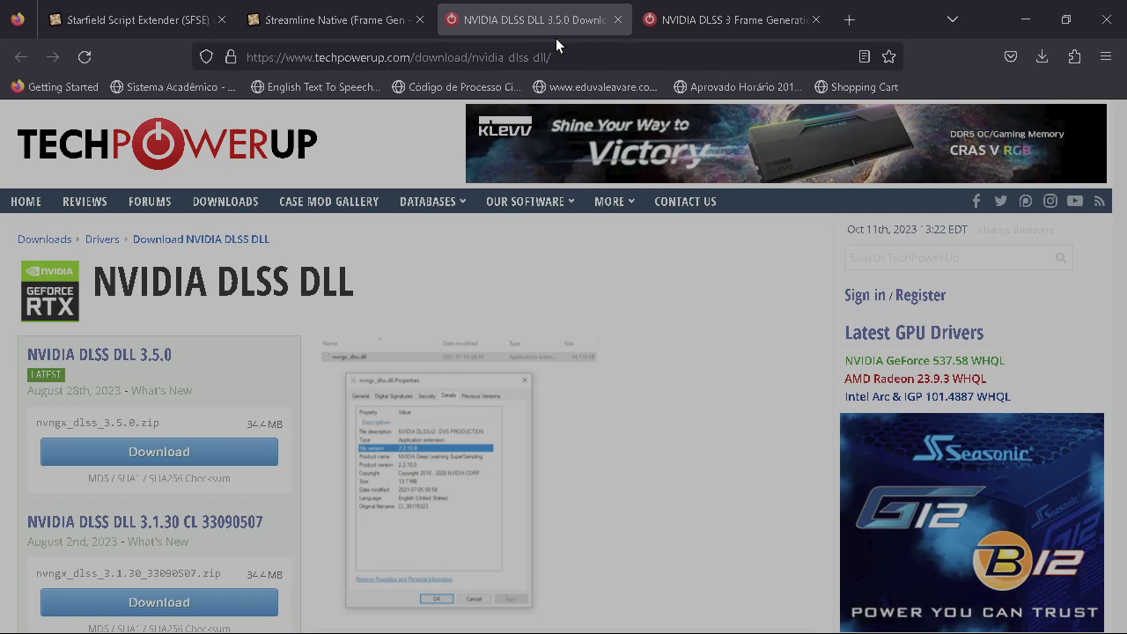
left_click(686, 21)
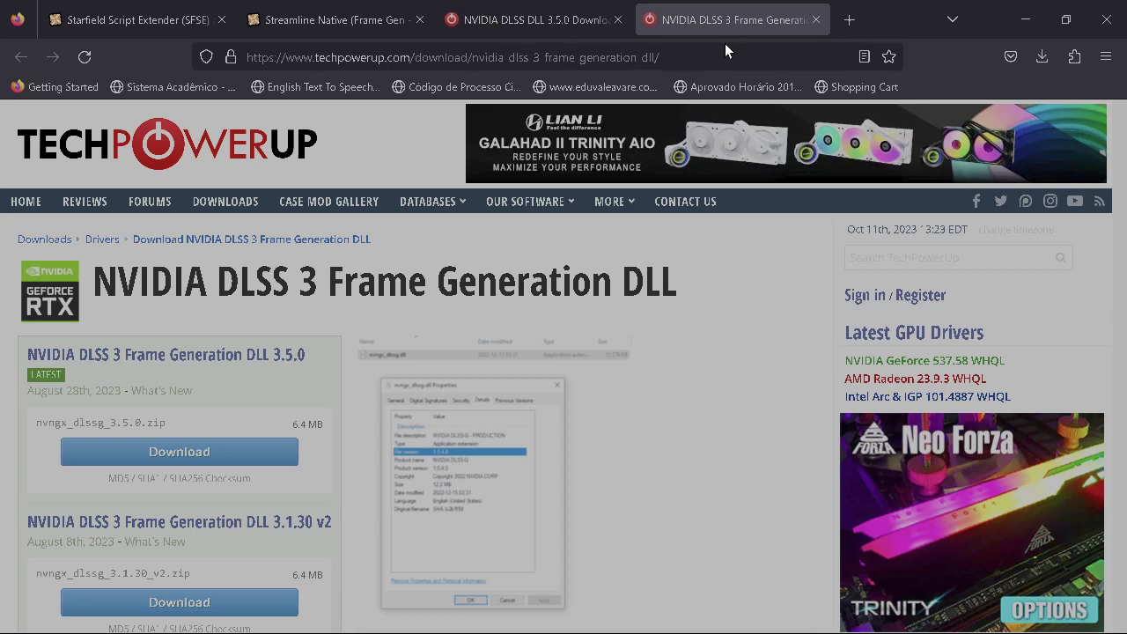
left_click(569, 22)
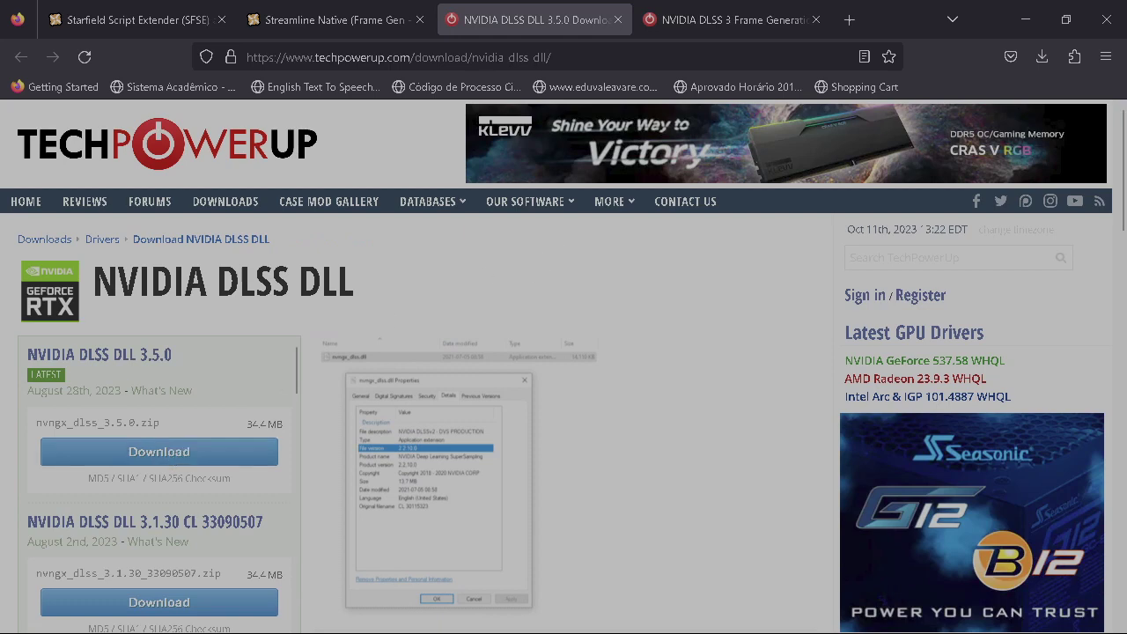
left_click(728, 19)
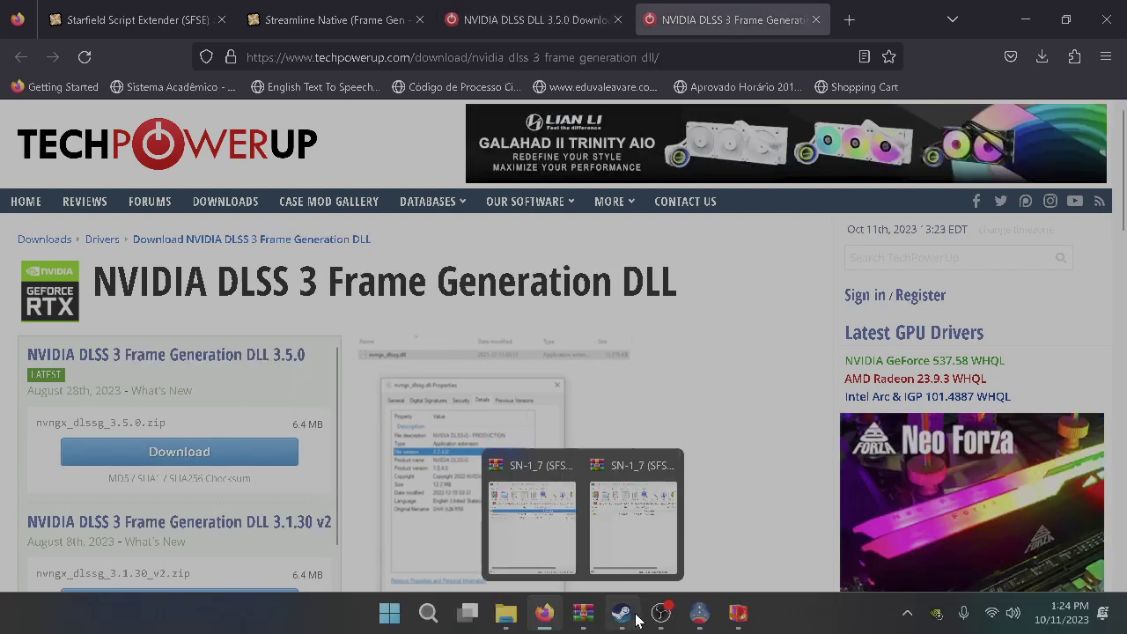
Switch to the Starfield folder and browse through Data, SFSE and Plugins to the contents of nv-streamline.
mouse_move(506, 613)
left_click(570, 540)
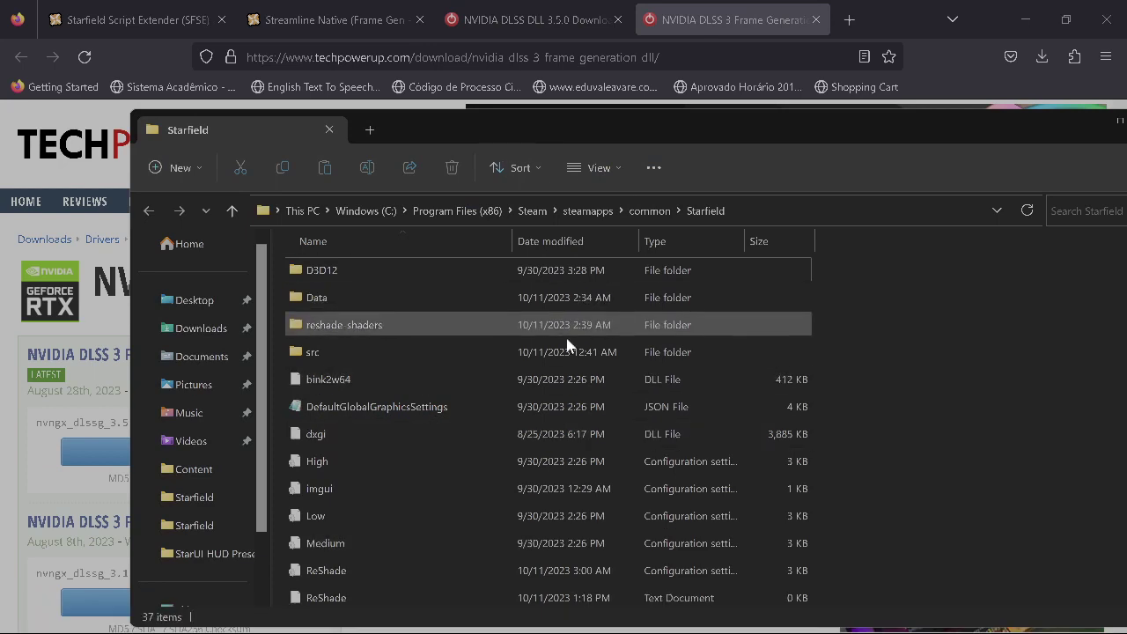
double_click(328, 293)
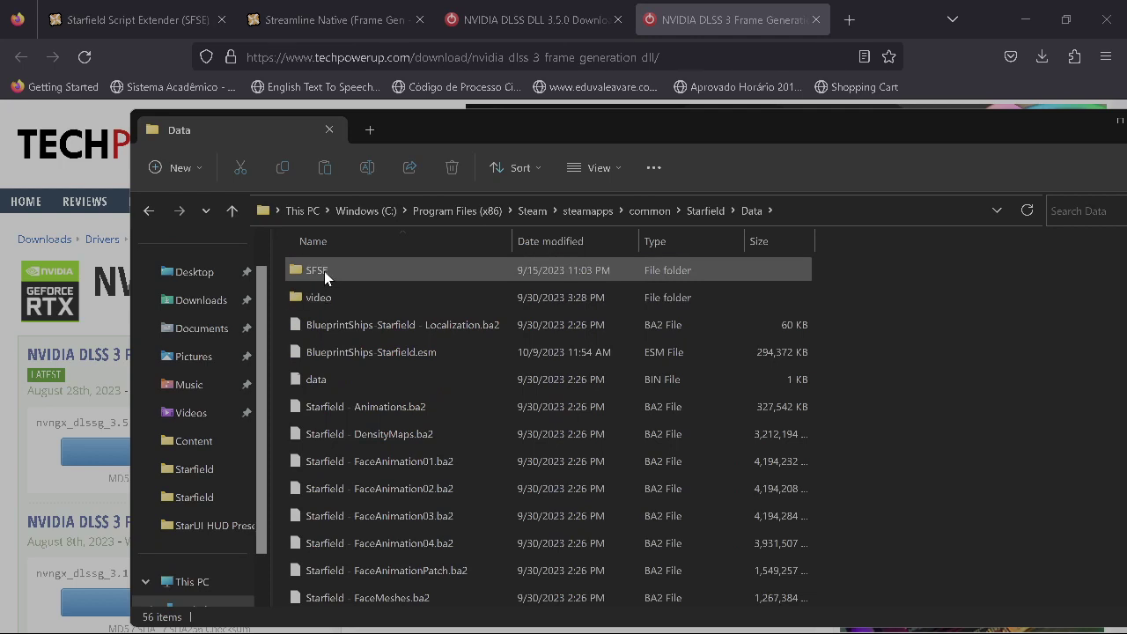
double_click(324, 271)
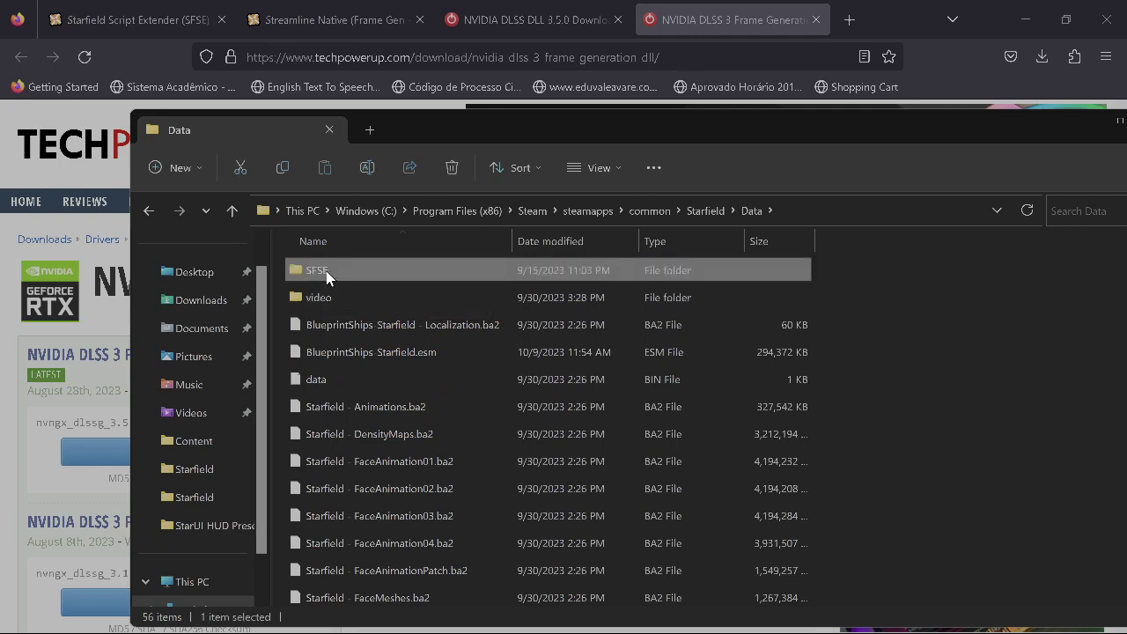
double_click(327, 271)
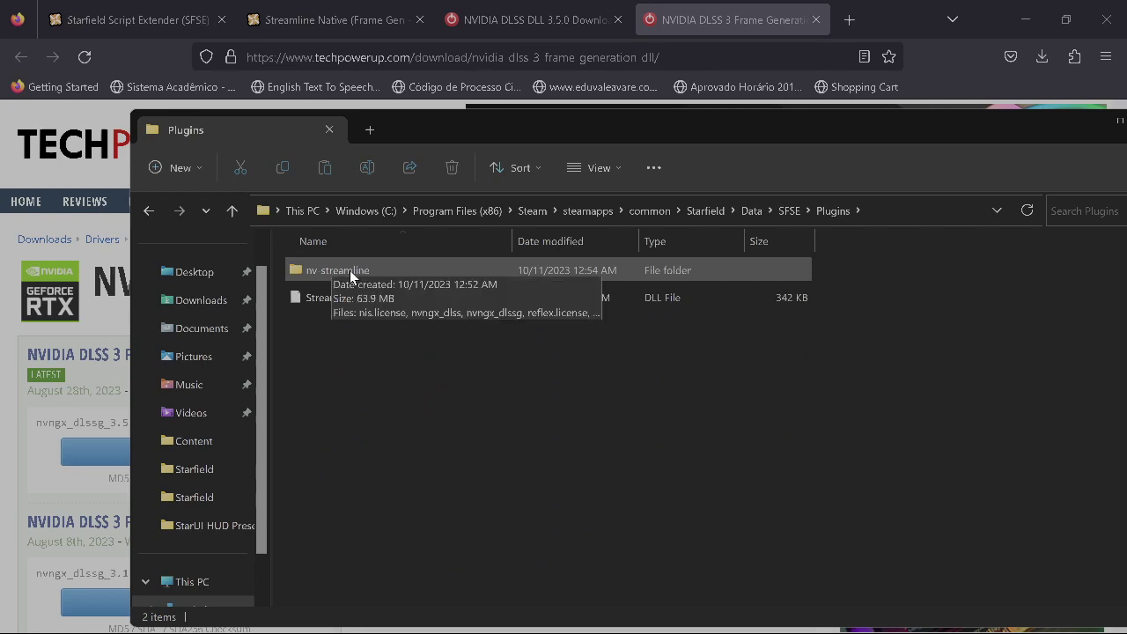
double_click(350, 271)
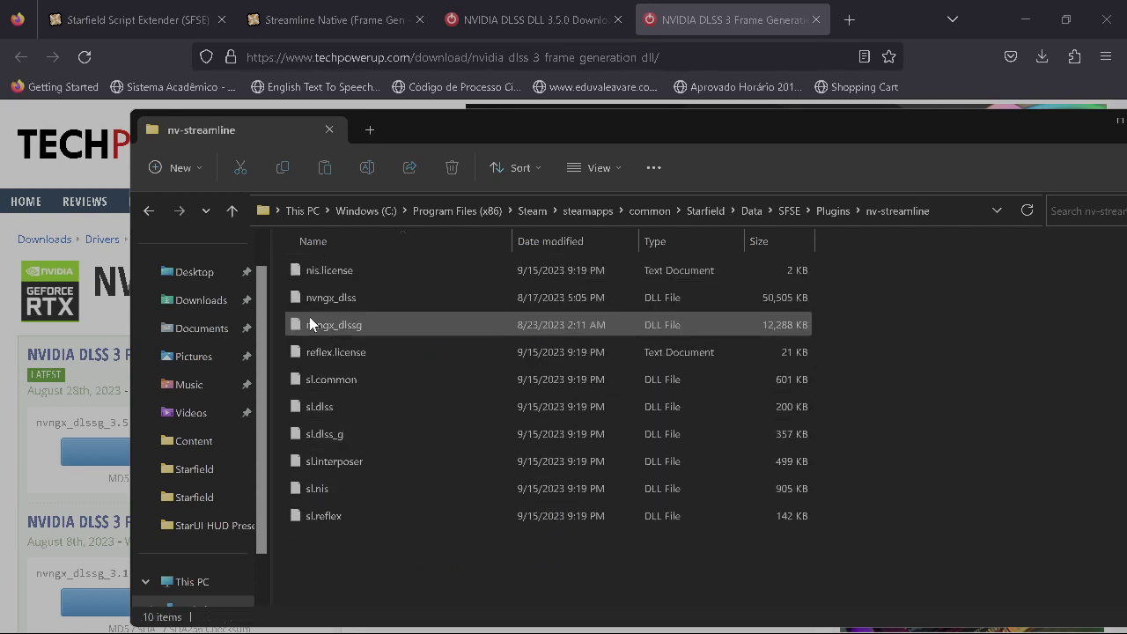
Go back to Firefox to check both DLL download pages again, ending on the NVIDIA DLSS DLL page.
left_click(523, 26)
left_click(700, 21)
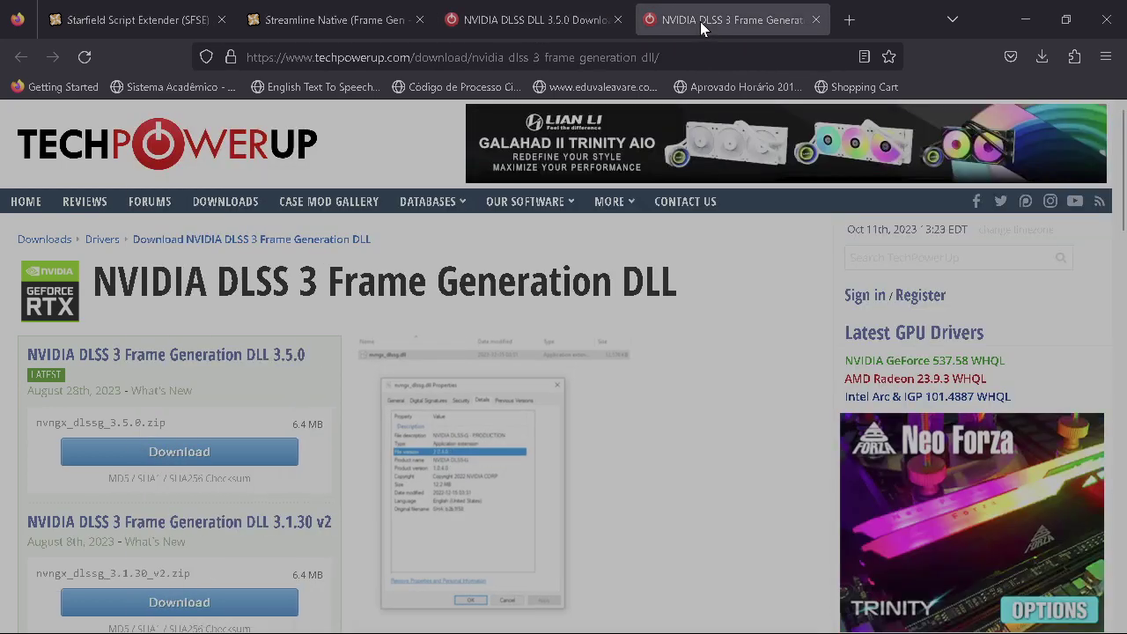
left_click(517, 26)
Return from the nv-streamline folder to the main Starfield folder and view the installed sfse files.
mouse_move(505, 613)
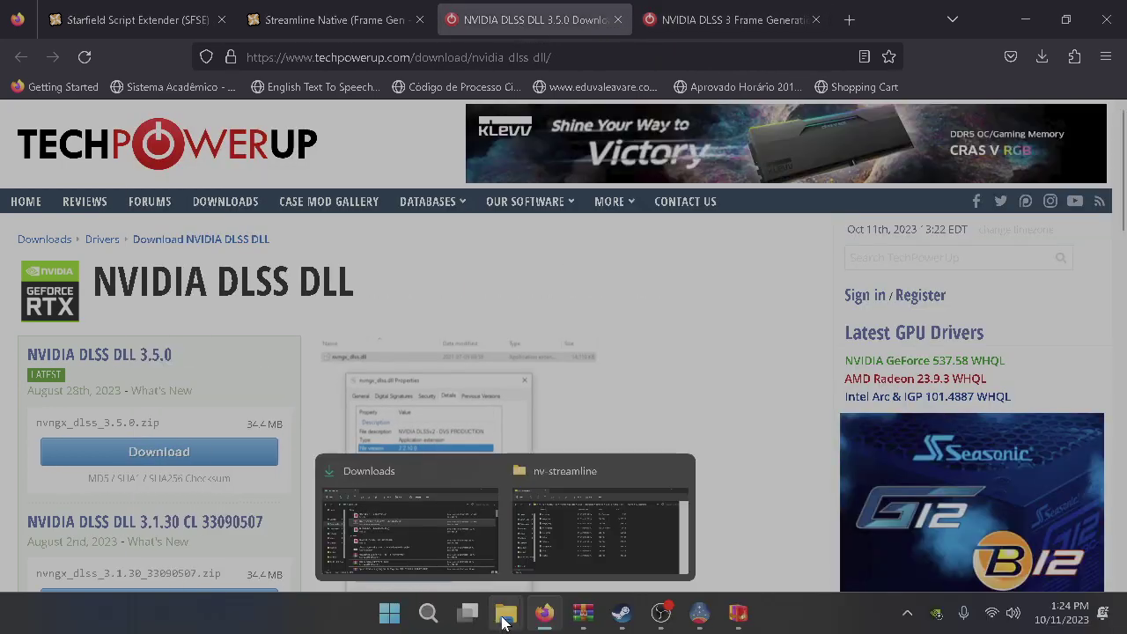
left_click(570, 546)
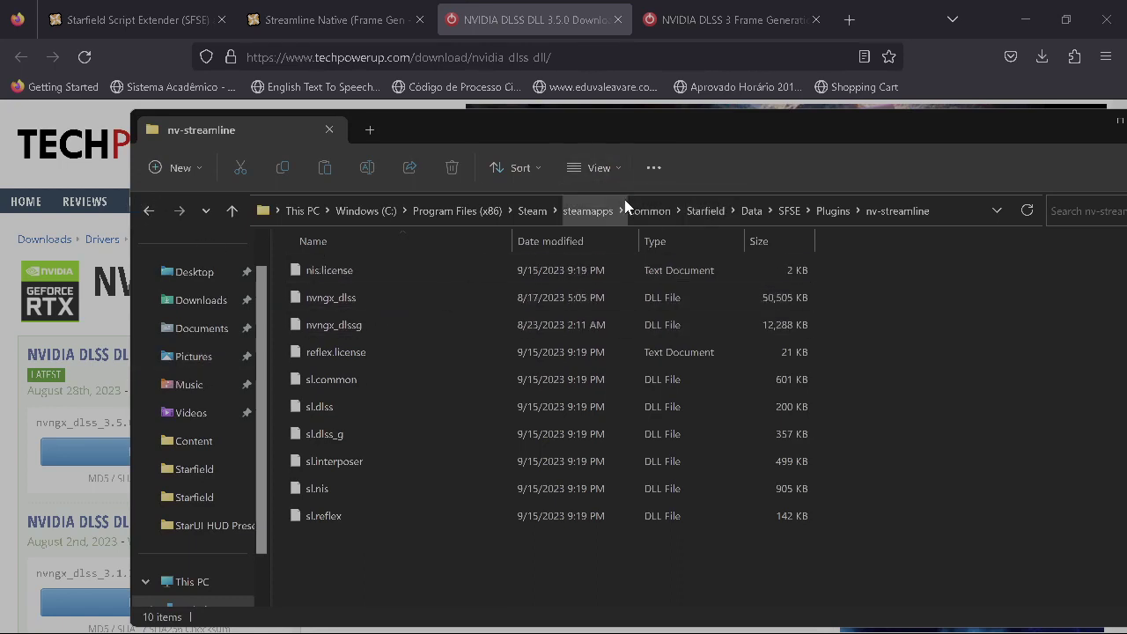
left_click(704, 218)
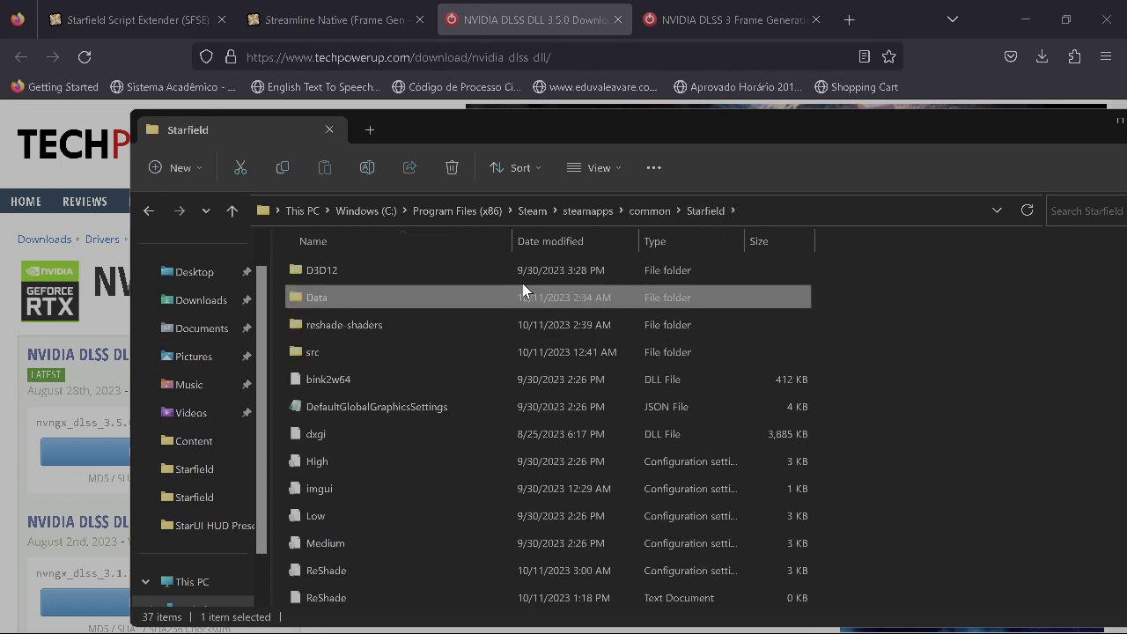
scroll(343, 501, "down", 2)
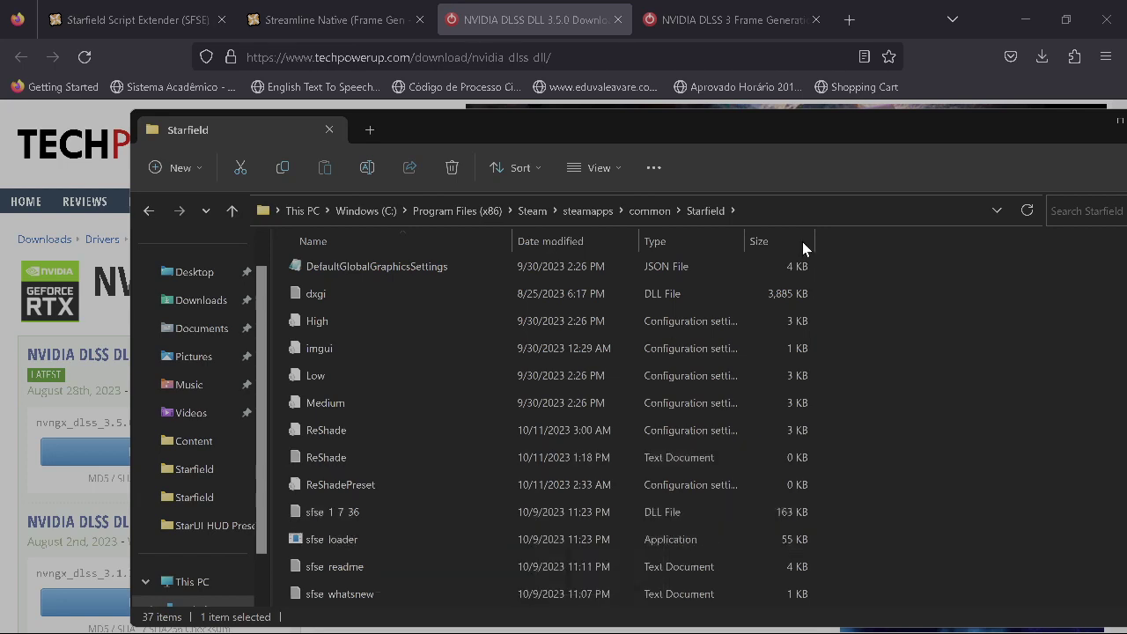
Minimise the folder, Firefox, WinRAR and Steam windows and close BreeZip to reveal the running Starfield game.
left_click(1078, 126)
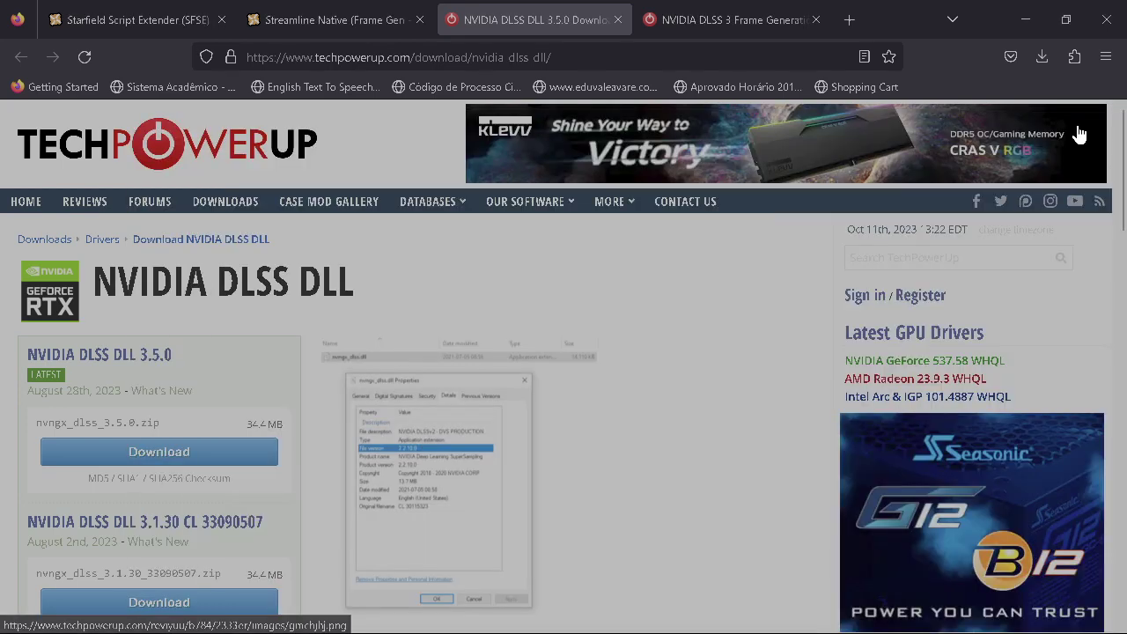
left_click(1021, 22)
left_click(903, 87)
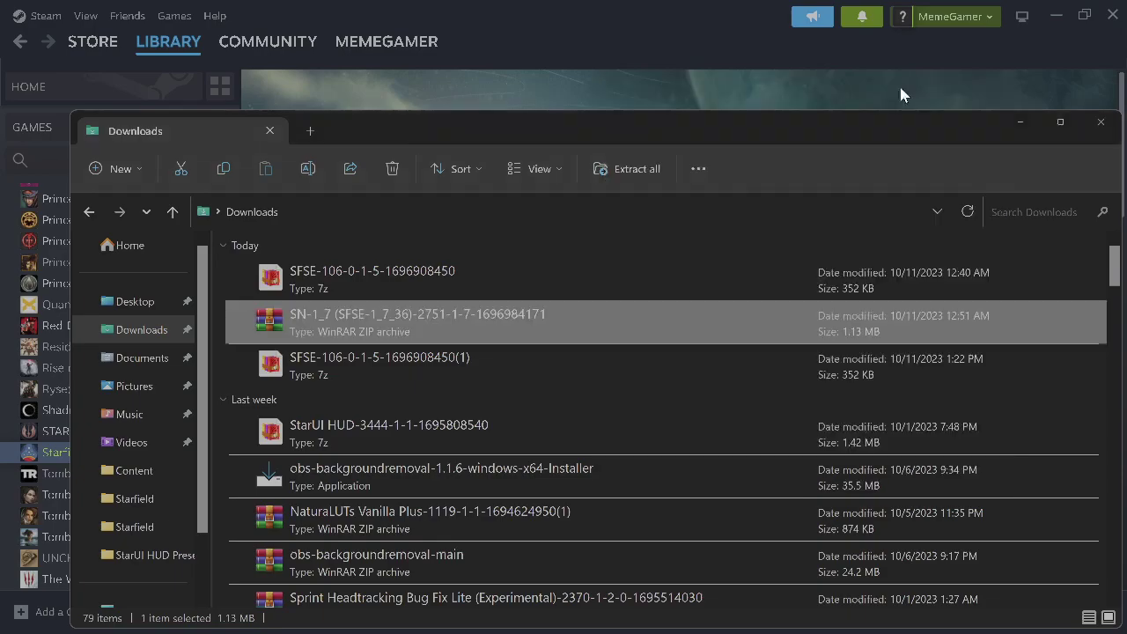
left_click(1057, 14)
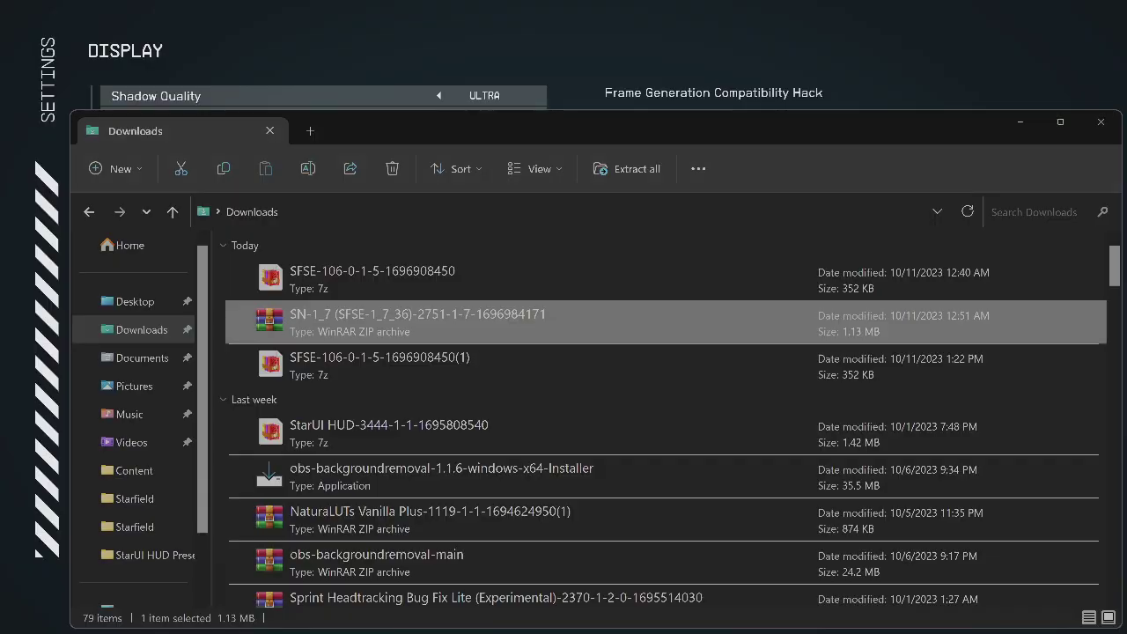
left_click(1014, 123)
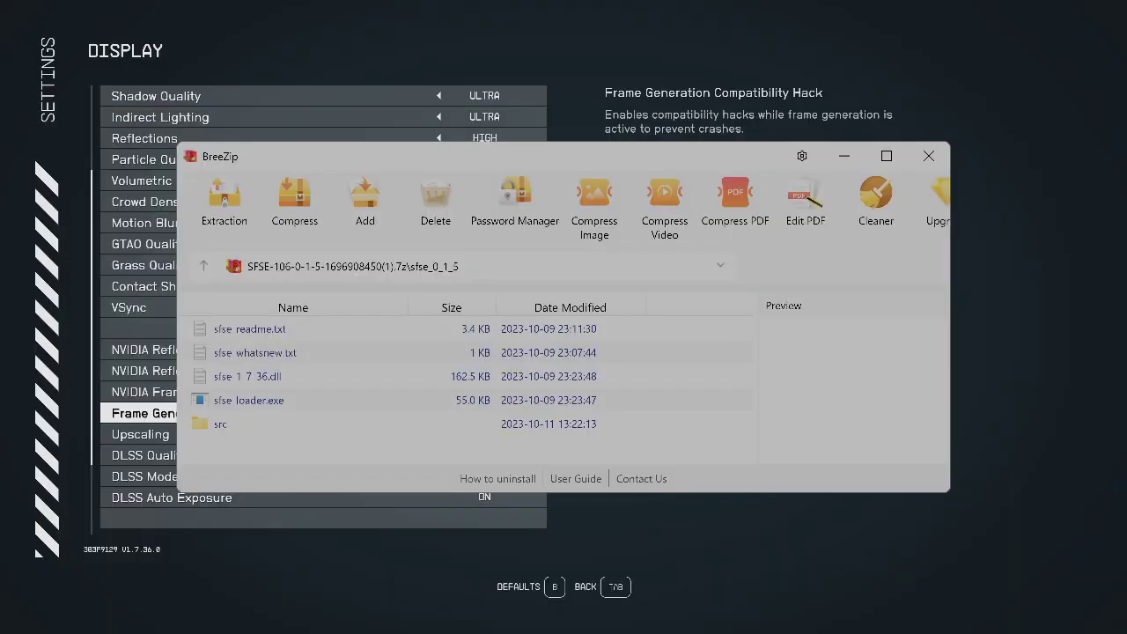
left_click(918, 156)
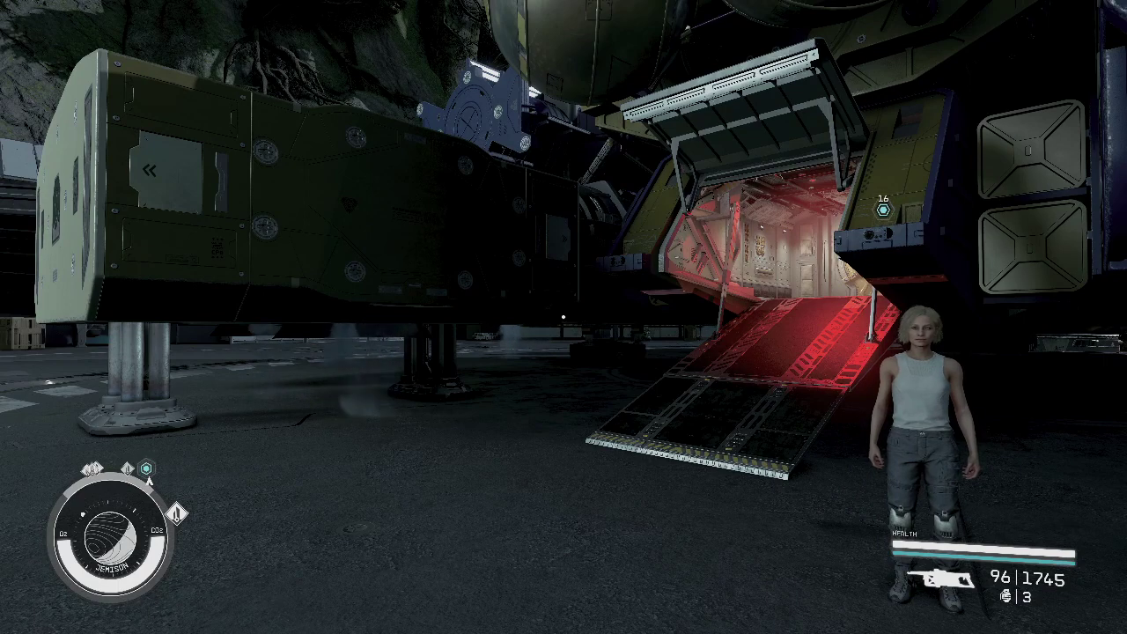
Open the in-game console and run getSFSEVersion to check the installed SFSE version.
key("grave")
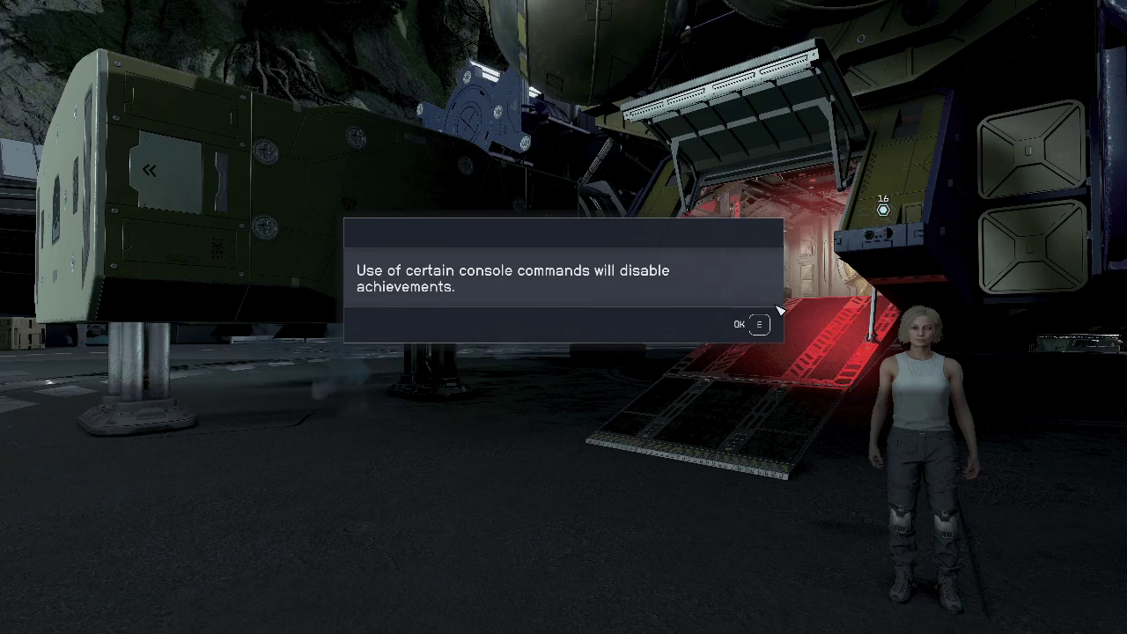
type("getS")
type("FSE")
type("FSEVersion")
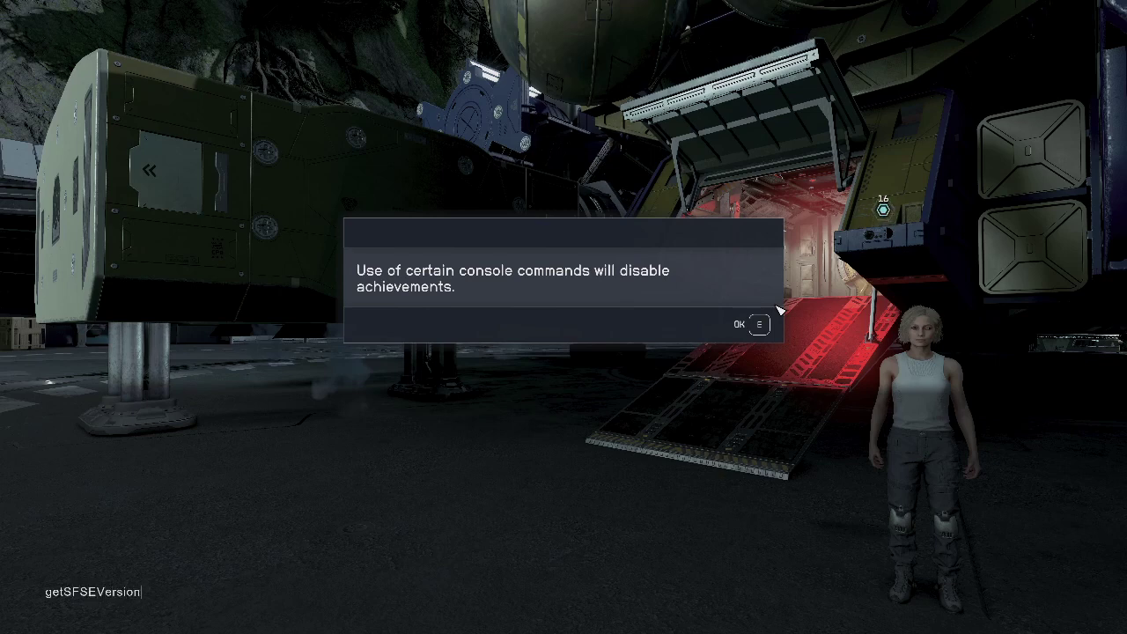
key("Return")
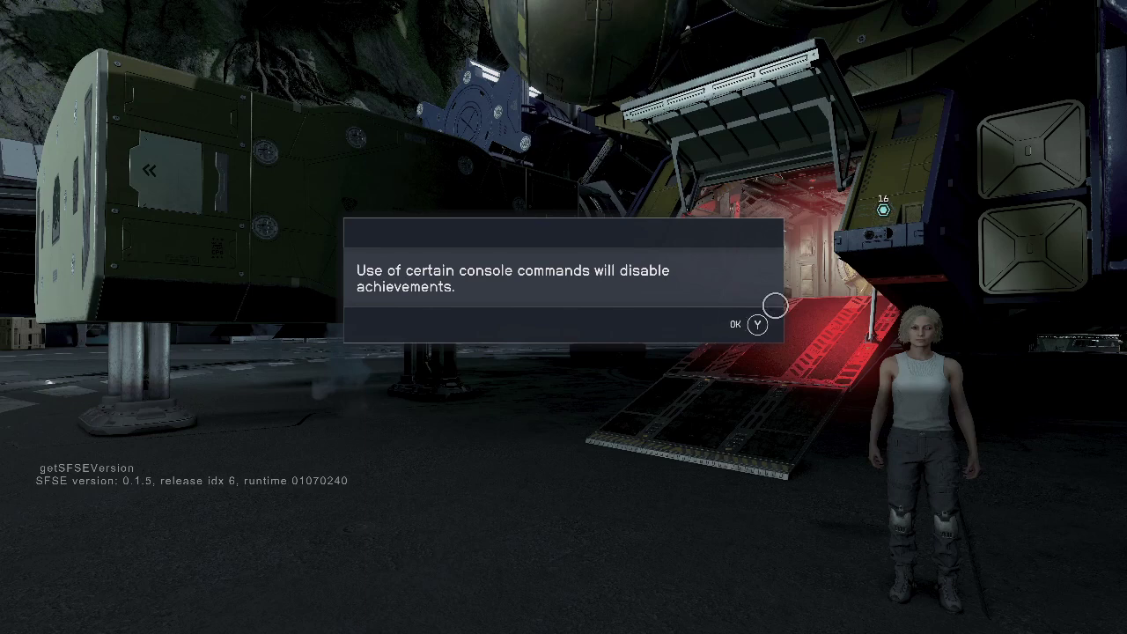
Dismiss the notice about console commands disabling achievements and return to the game view.
left_click(775, 305)
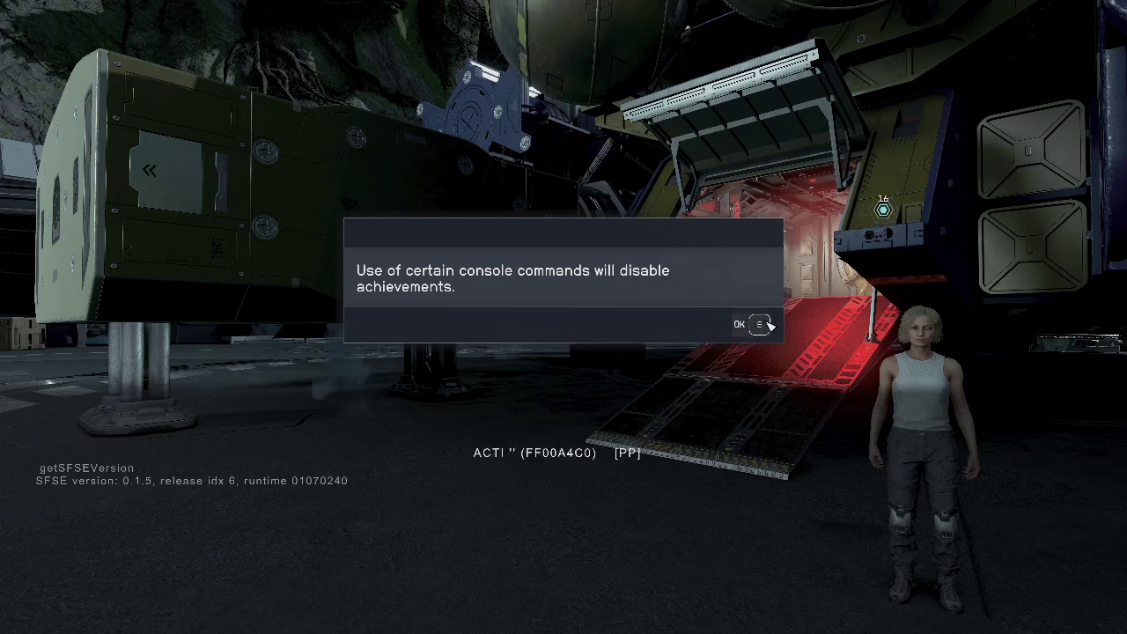
key("super")
key("super")
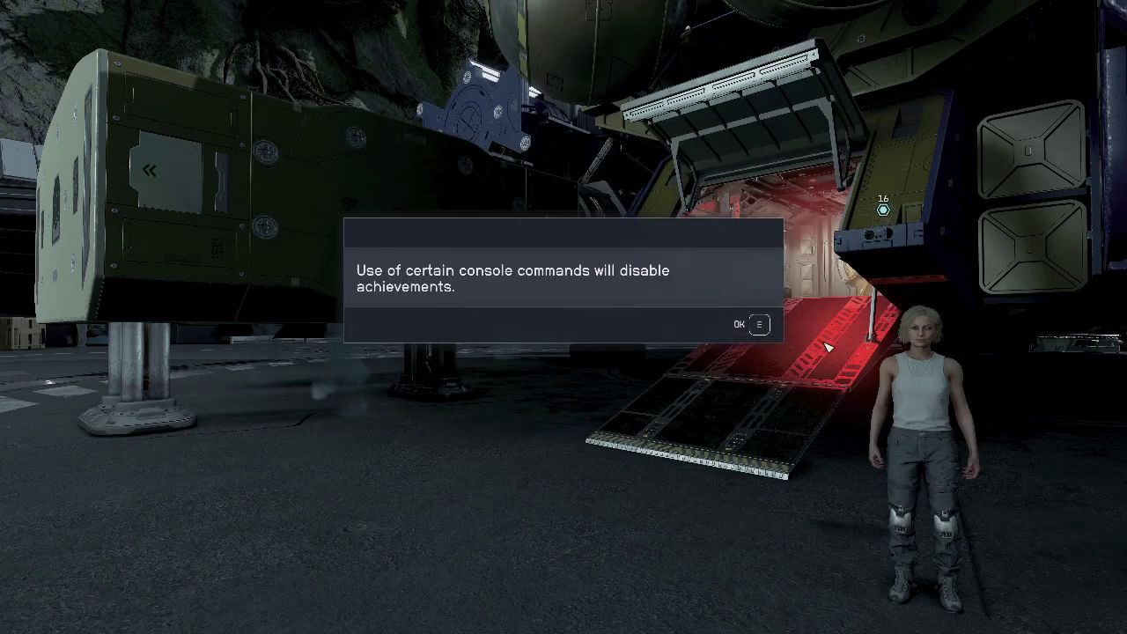
key("e")
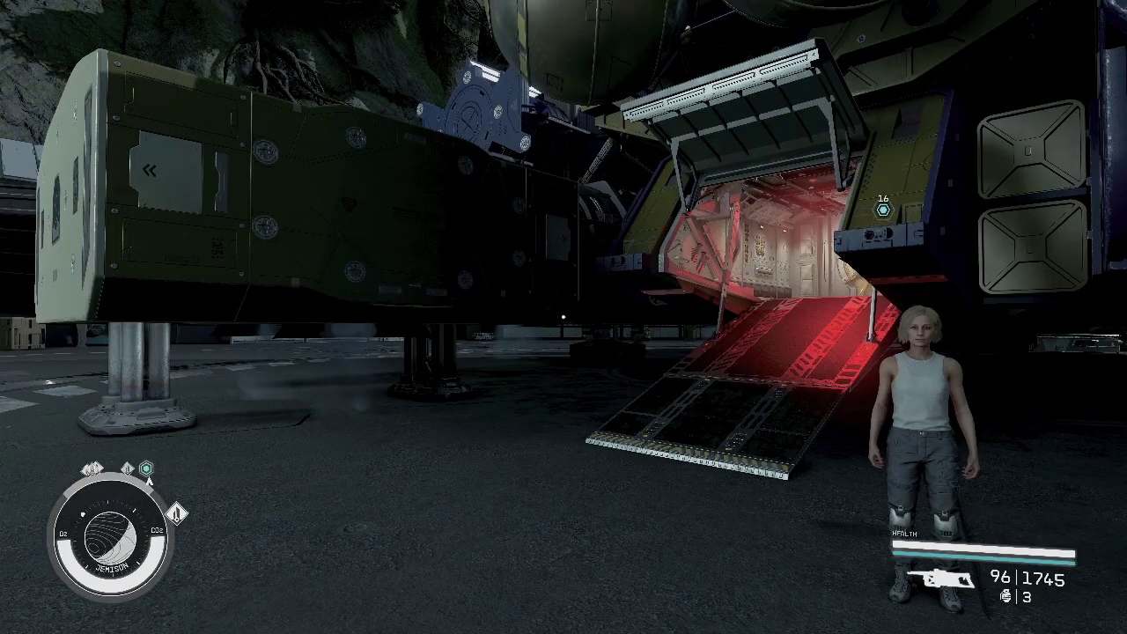
Pause the game and open the Display page of its settings.
key("Tab")
key("Escape")
key("Down")
key("Down")
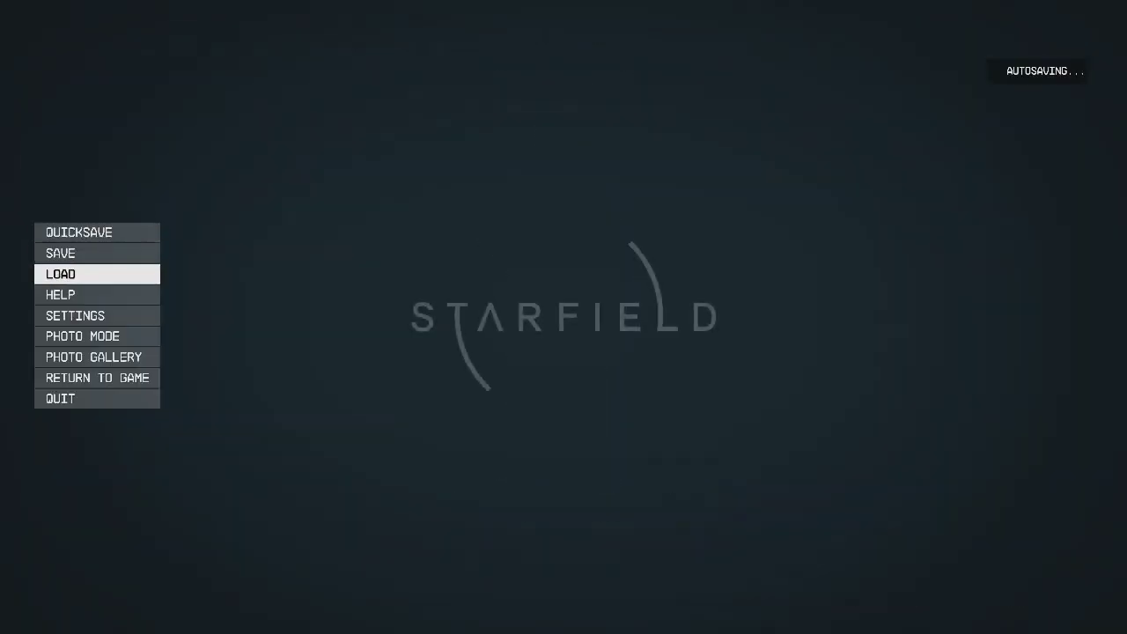
key("Down")
key("Down")
key("e")
key("Down")
key("e")
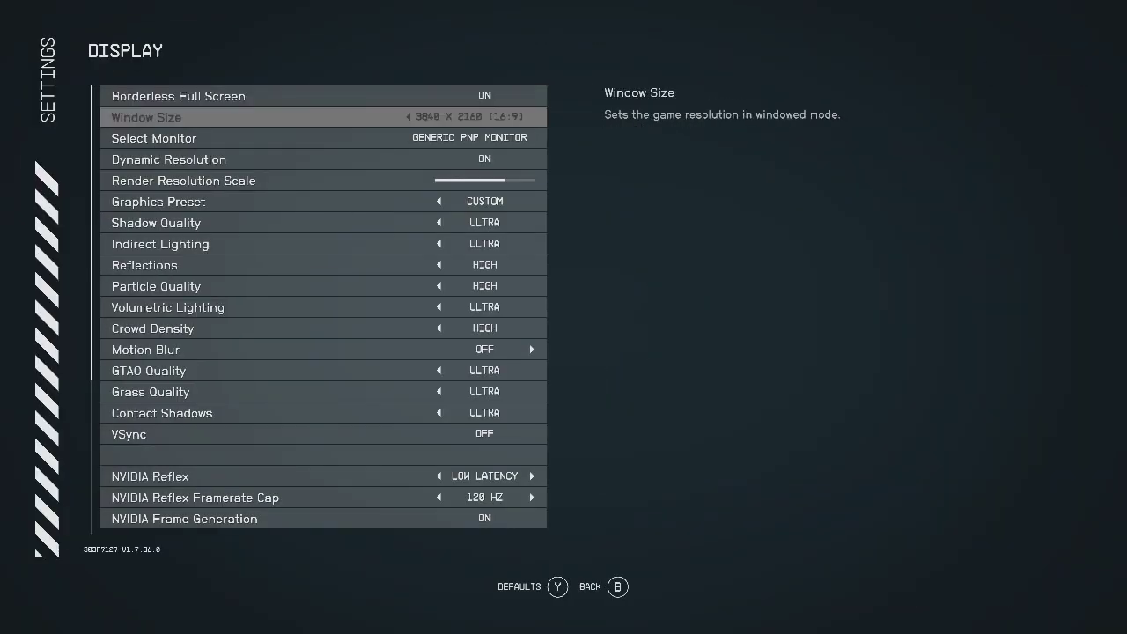
Examine the display settings from NVIDIA Reflex and Frame Generation through the upscaling, DLSS quality, model preset and auto exposure options.
key("Down")
key("Down")
key("Down")
key("Down")
key("Down")
key("Down")
key("Down")
key("Down")
key("Down")
key("Down")
key("Down")
key("Down")
key("Down")
key("Down")
key("Down")
key("Down")
key("Down")
key("Down")
key("Down")
key("Down")
key("Down")
key("Up")
key("Up")
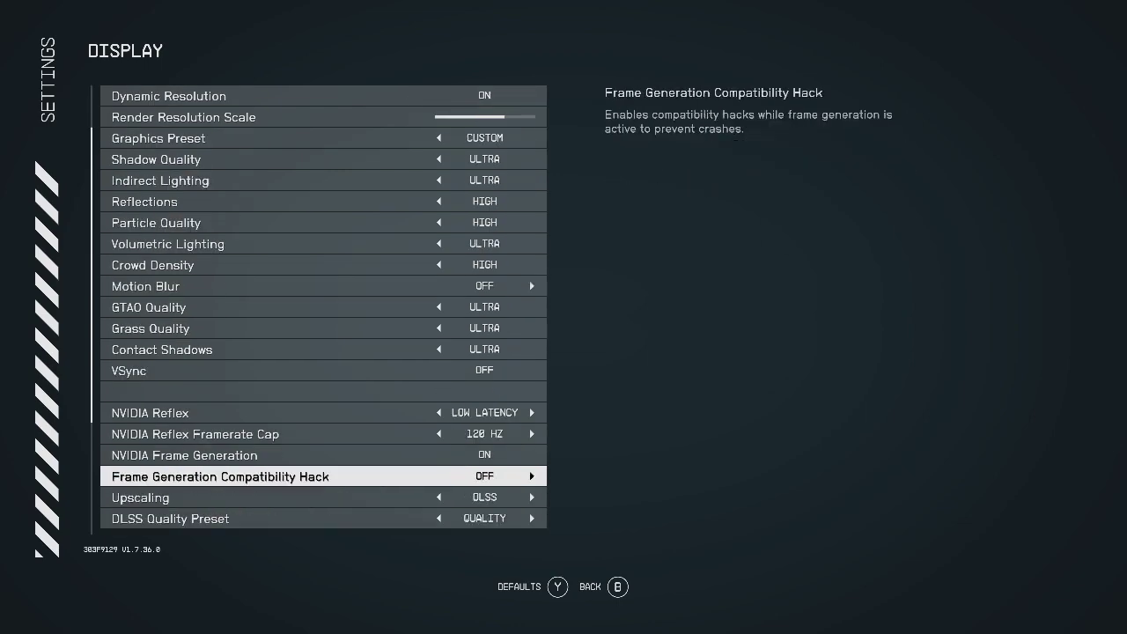
key("Up")
key("Up")
key("Down")
key("Down")
key("Down")
key("Down")
key("Down")
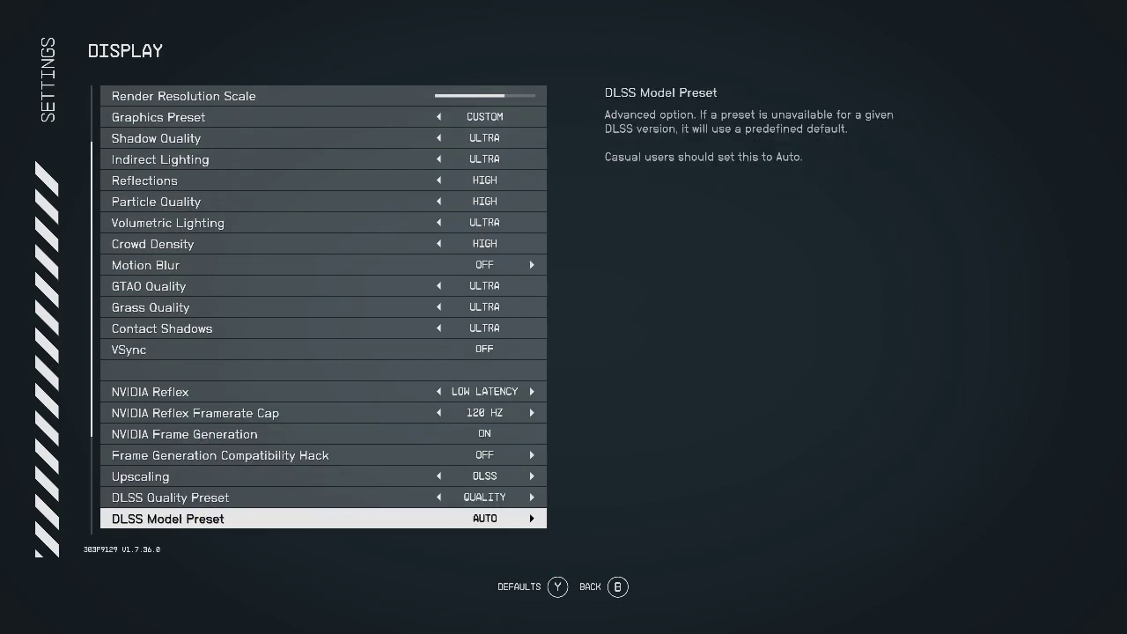
key("Down")
Switch from the game to the OBS window.
key("alt+Tab")
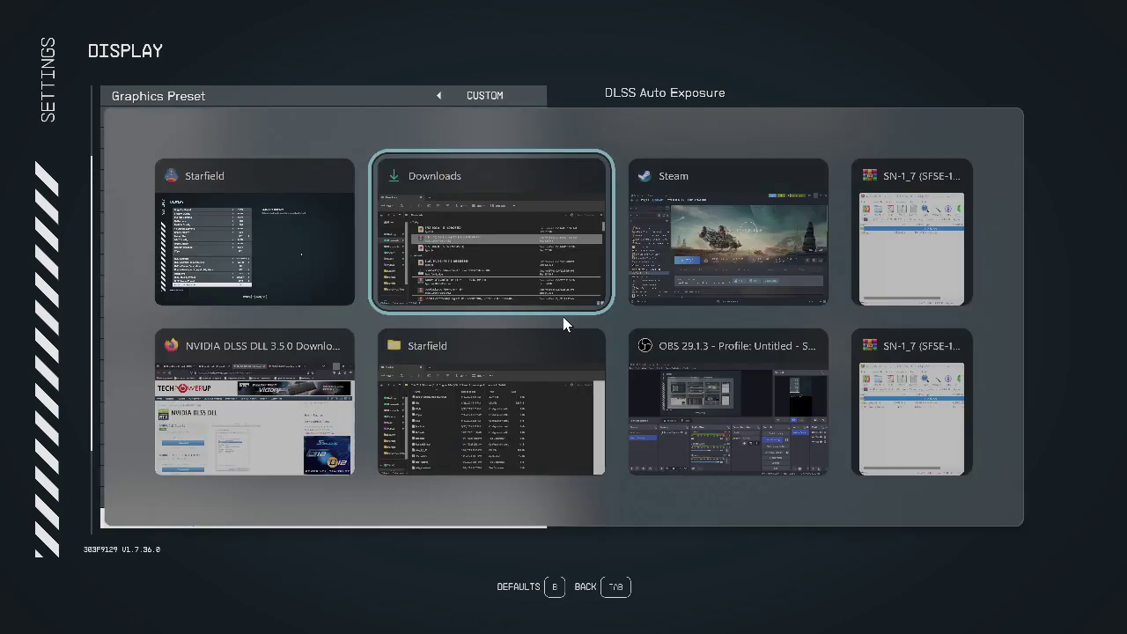
key("Tab")
key("Tab")
key("Tab")
key("Tab")
key("Tab")
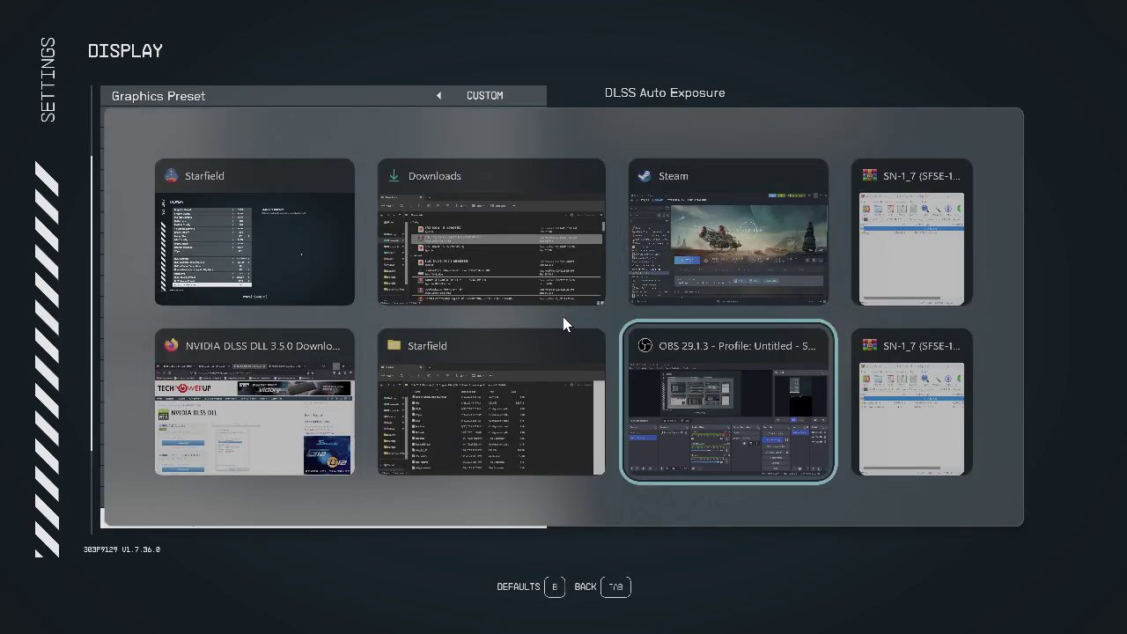